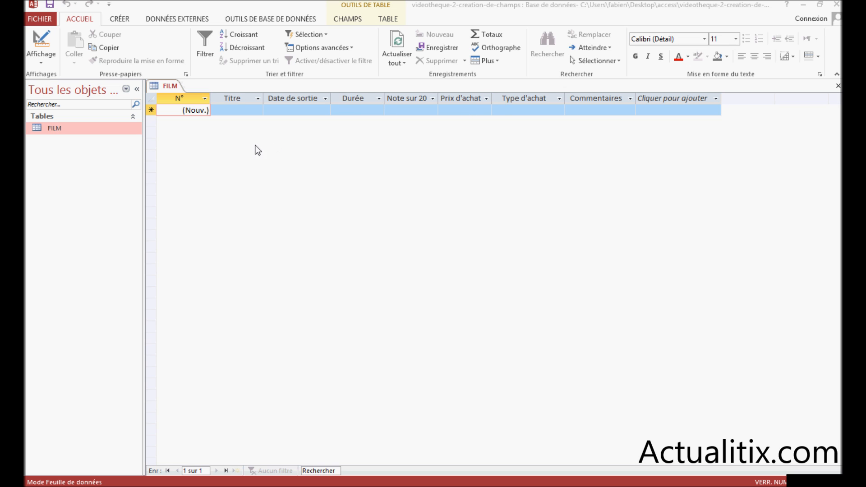
- Open the FILM table in design view
{"action": "left_click", "coordinate": [40, 56]}
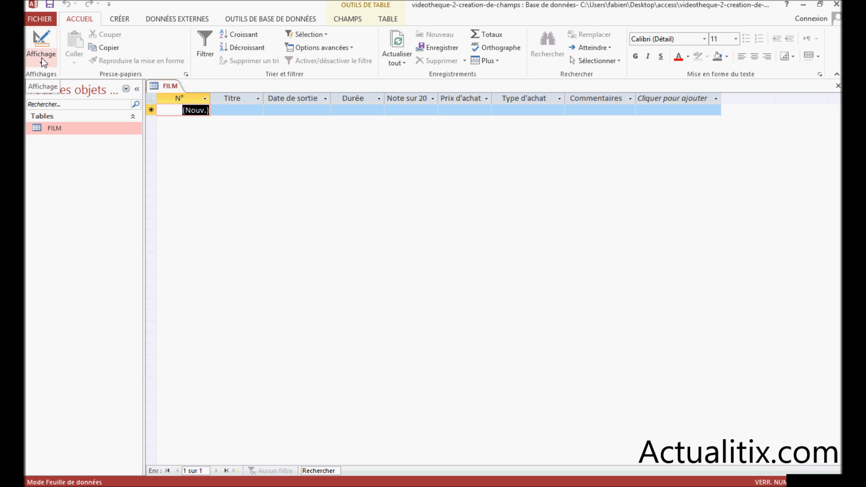
{"action": "left_click", "coordinate": [41, 57]}
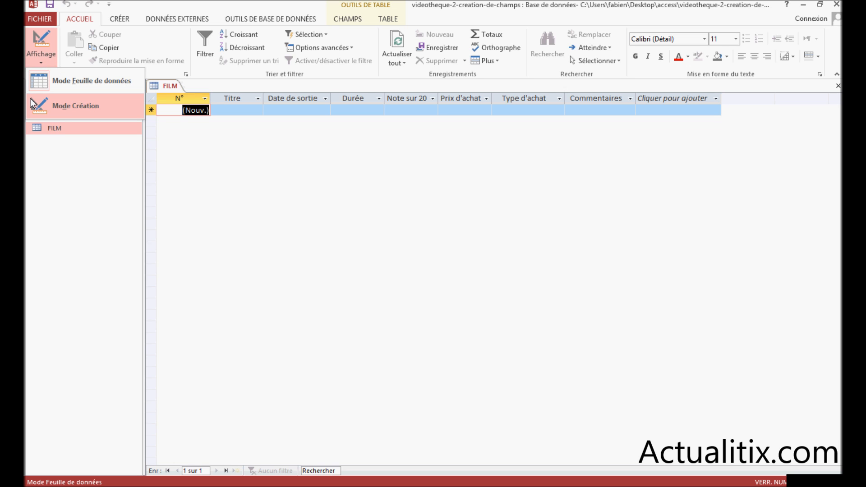
{"action": "left_click", "coordinate": [69, 105]}
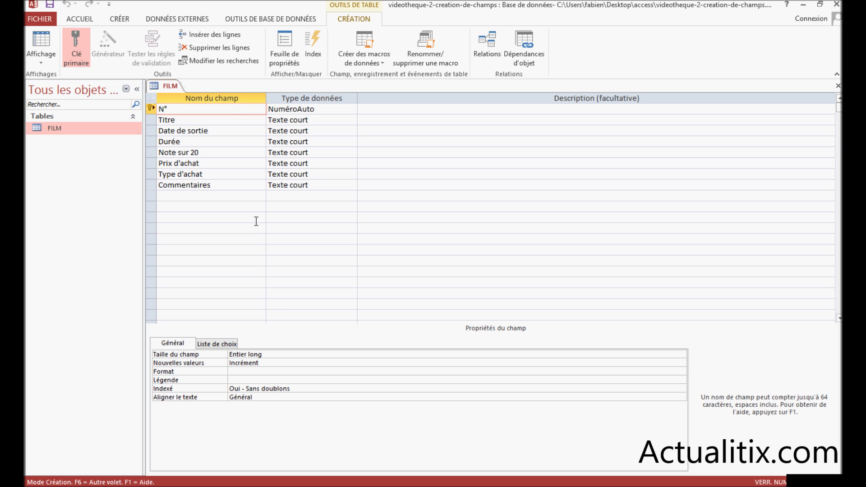
- Set the data type of the Date de sortie field to Date/Heure
{"action": "left_click", "coordinate": [296, 120]}
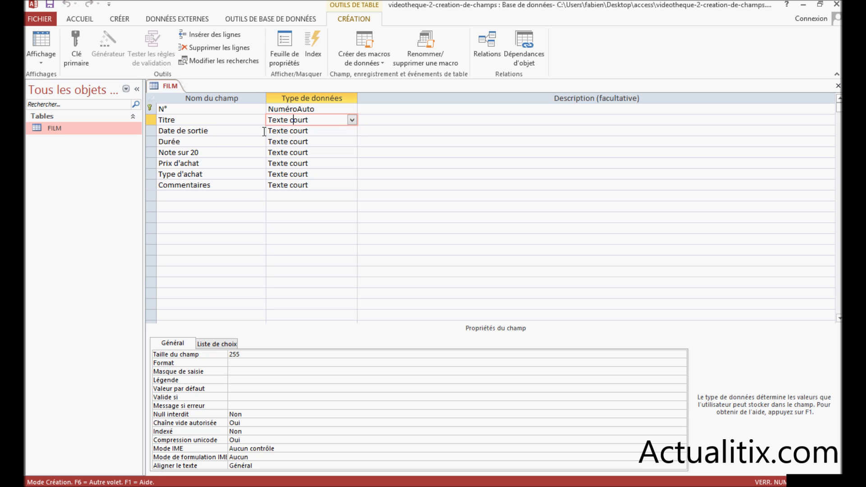
{"action": "left_click", "coordinate": [279, 131]}
{"action": "left_click", "coordinate": [352, 131]}
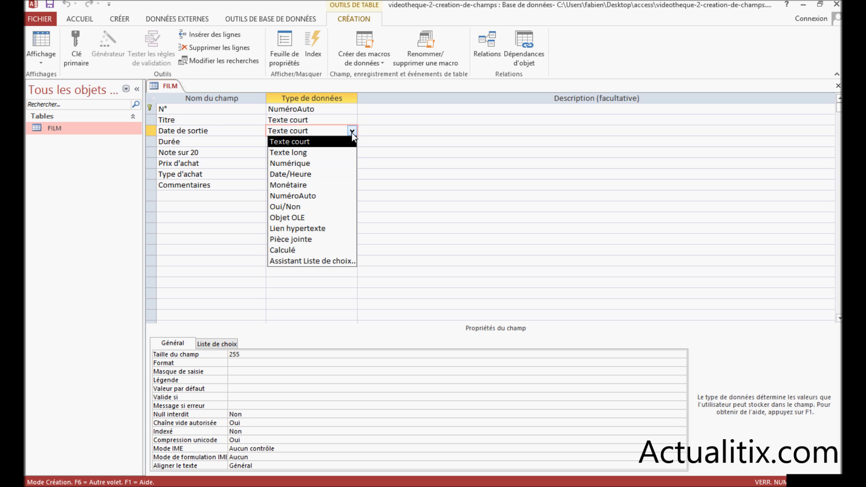
{"action": "left_click", "coordinate": [292, 174]}
- Set the data type of the Durée and Note sur 20 fields to Numérique
{"action": "left_click", "coordinate": [277, 142]}
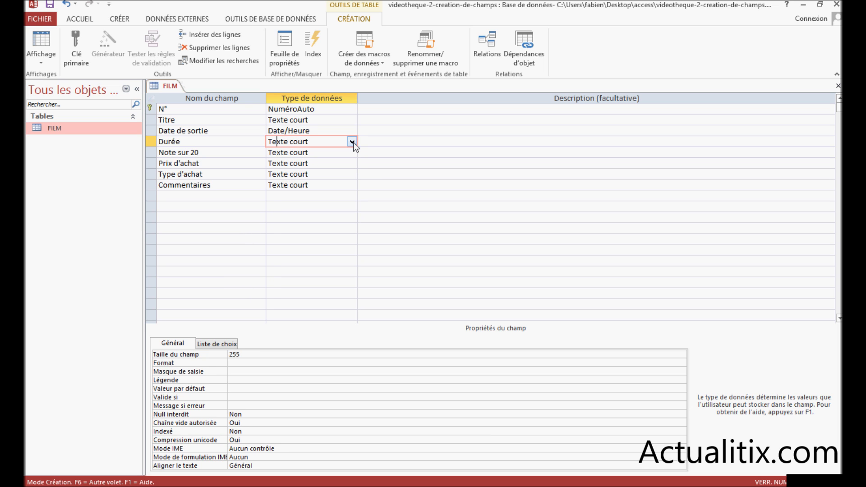
{"action": "left_click", "coordinate": [352, 141]}
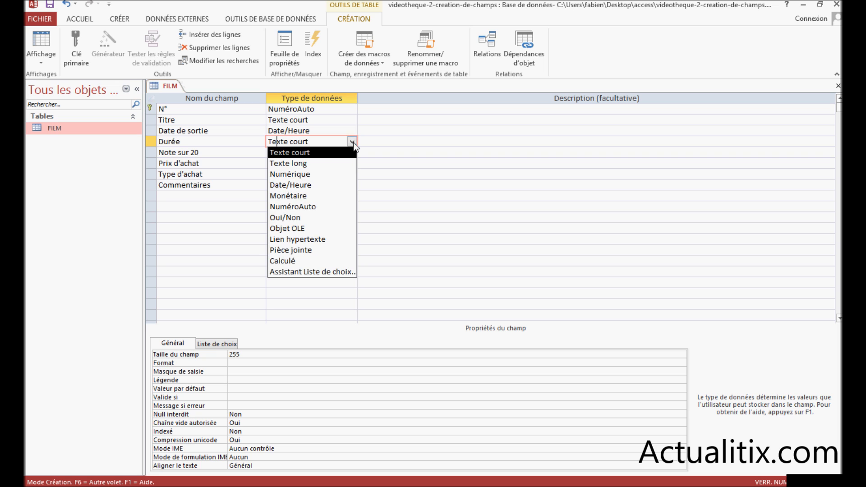
{"action": "left_click", "coordinate": [293, 174]}
{"action": "left_click", "coordinate": [307, 155]}
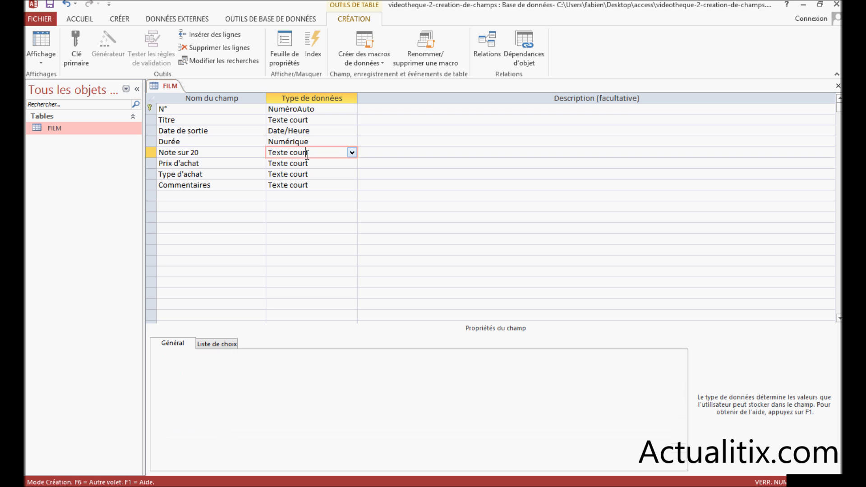
{"action": "left_click", "coordinate": [352, 154]}
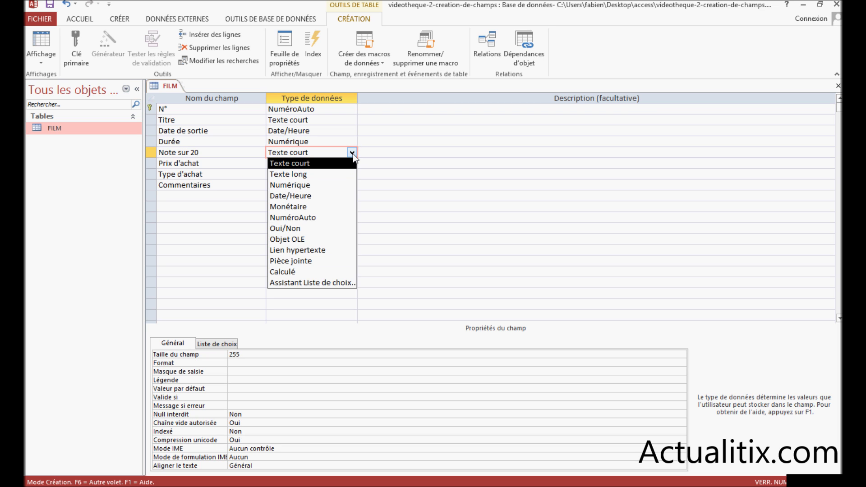
{"action": "left_click", "coordinate": [291, 187]}
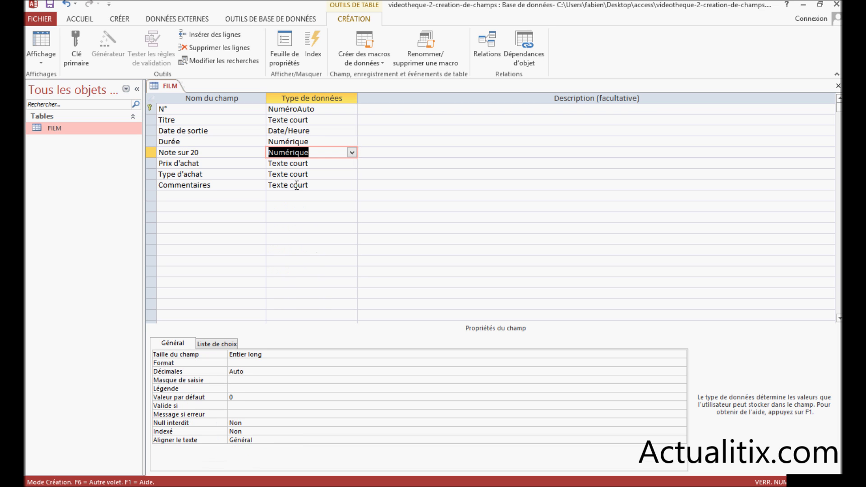
- Set the Prix d'achat field's data type to Numérique and choose Texte court for Type d'achat
{"action": "left_click", "coordinate": [288, 163]}
{"action": "left_click", "coordinate": [352, 163]}
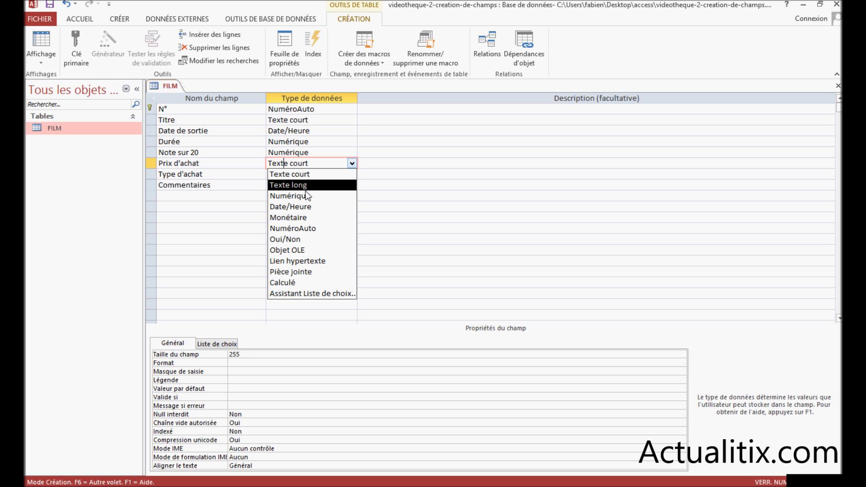
{"action": "left_click", "coordinate": [295, 196]}
{"action": "left_click", "coordinate": [293, 174]}
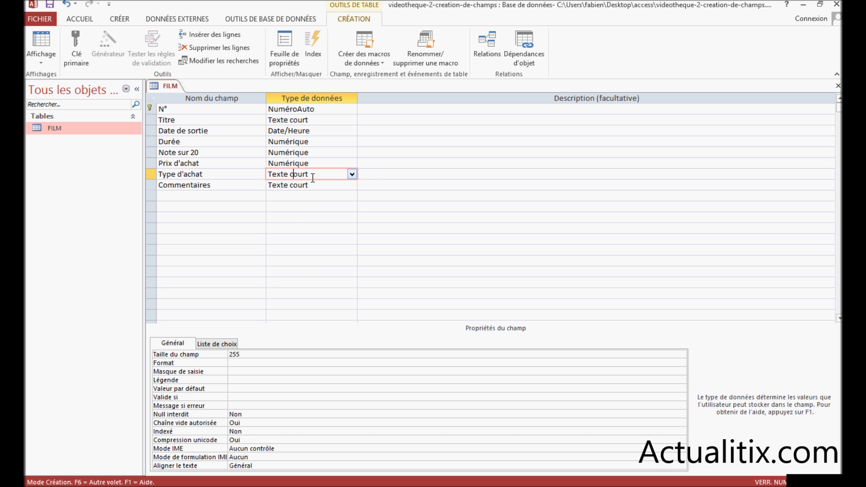
{"action": "left_click", "coordinate": [352, 174]}
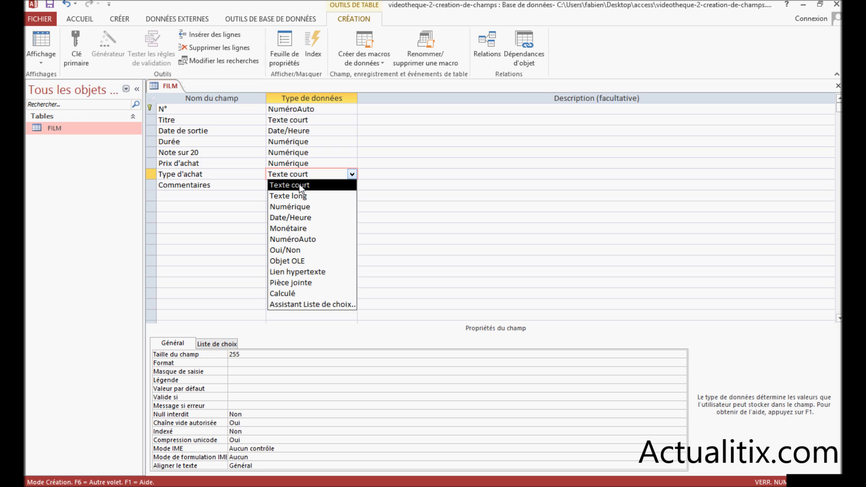
{"action": "left_click", "coordinate": [293, 185]}
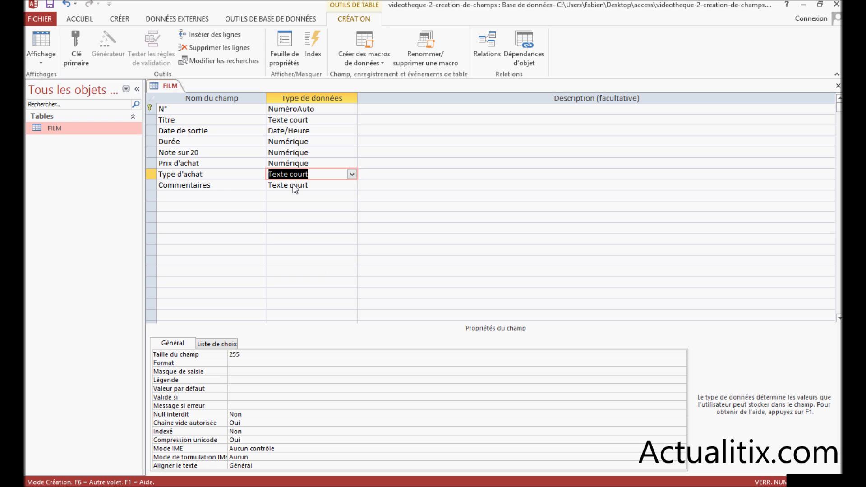
- Set the data type of the Commentaires field to Texte long
{"action": "left_click", "coordinate": [334, 185]}
{"action": "left_click", "coordinate": [352, 185]}
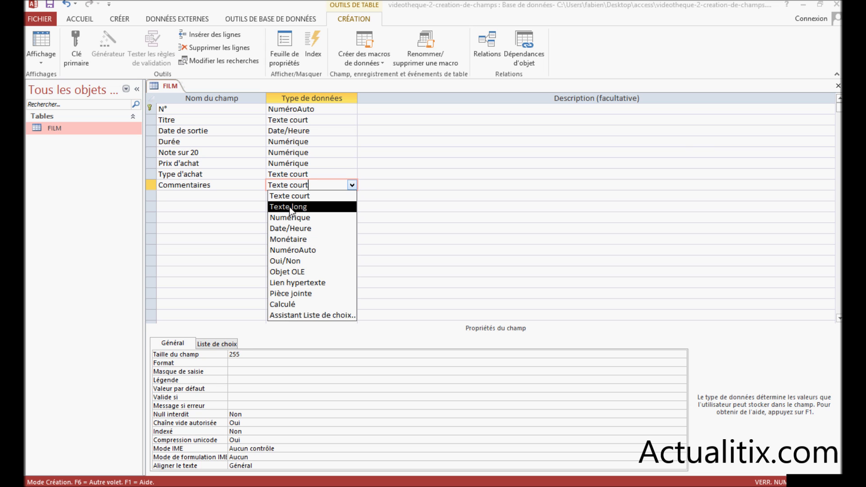
{"action": "left_click", "coordinate": [305, 206]}
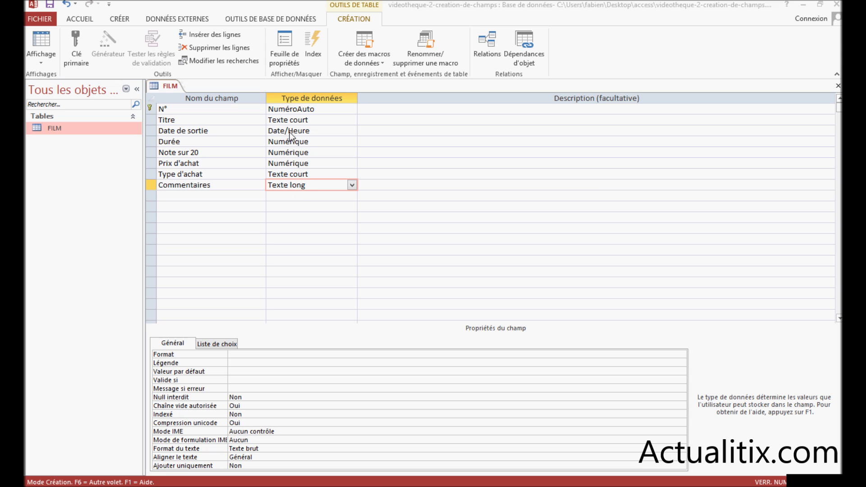
{"action": "left_click", "coordinate": [369, 170]}
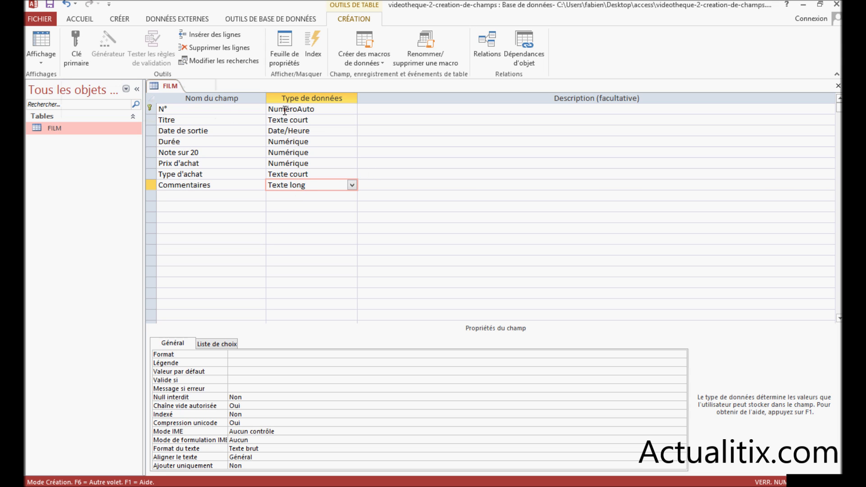
- Review the N° field's properties and rename the Titre field film_titre
{"action": "left_click", "coordinate": [172, 108]}
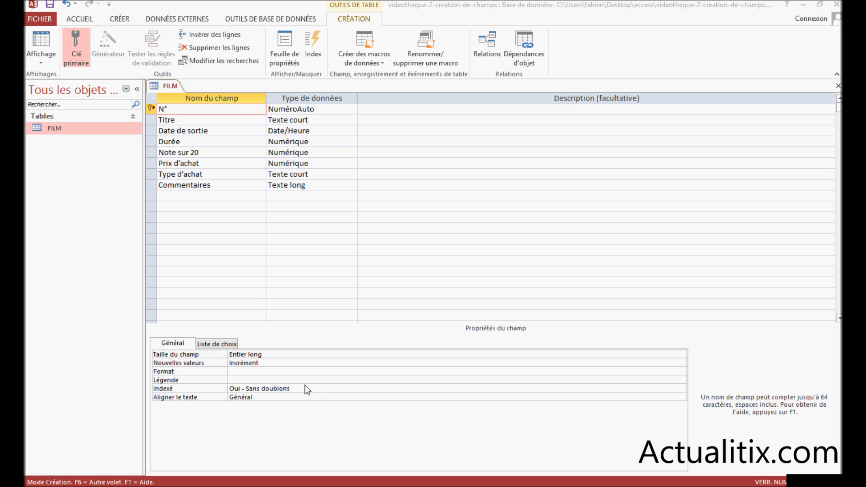
{"action": "left_click", "coordinate": [172, 122]}
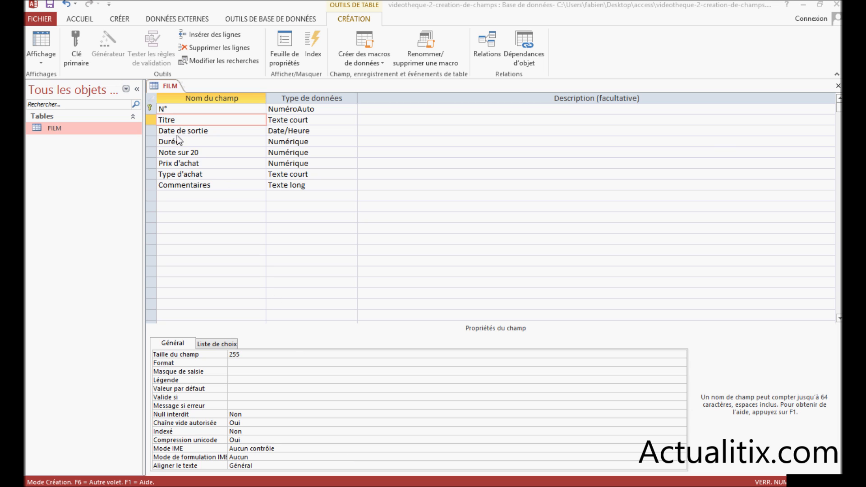
{"action": "left_click", "coordinate": [174, 119]}
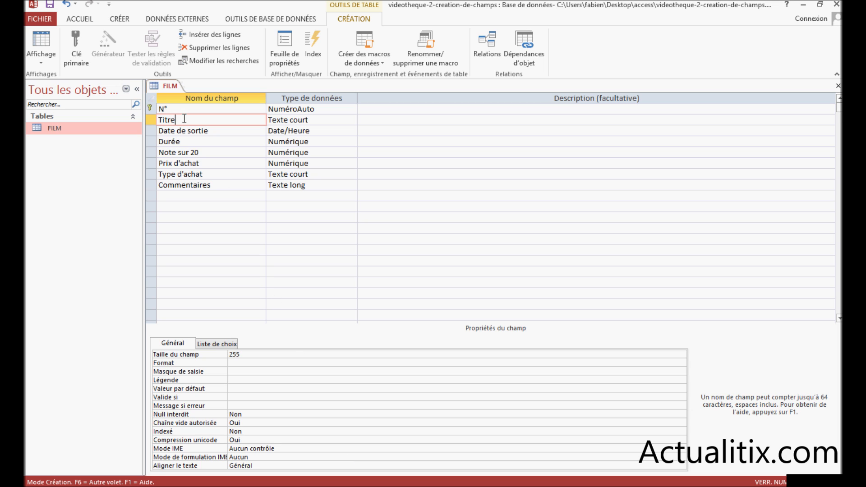
{"action": "left_click_drag", "start_coordinate": [184, 118], "coordinate": [156, 120]}
{"action": "key", "text": "BackSpace"}
{"action": "type", "text": "film_"}
{"action": "type", "text": "title"}
- Rename the Date de sortie field film_date_sortie and the Durée field film_duree
{"action": "left_click_drag", "start_coordinate": [218, 131], "coordinate": [145, 131]}
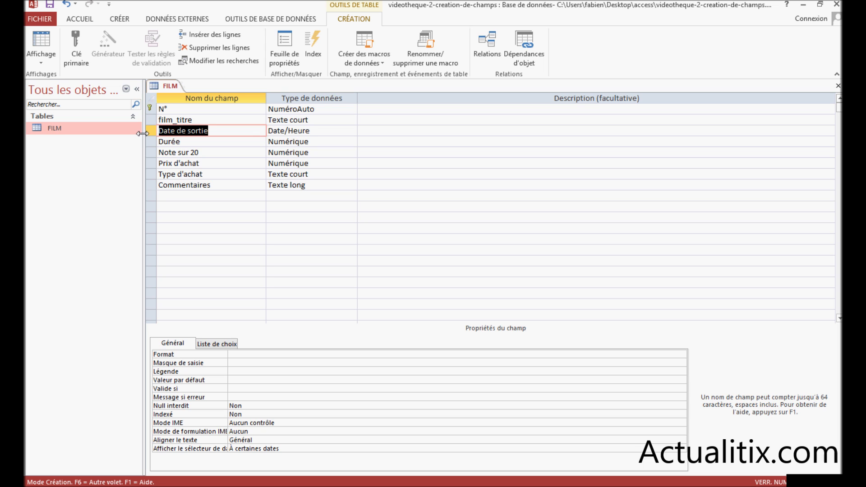
{"action": "type", "text": "film_date_sortie"}
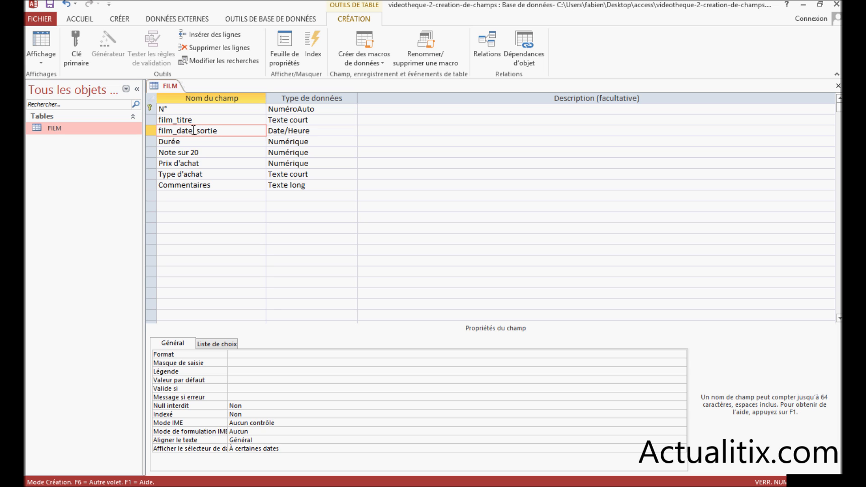
{"action": "left_click_drag", "start_coordinate": [194, 141], "coordinate": [195, 141]}
{"action": "left_click_drag", "start_coordinate": [195, 142], "coordinate": [156, 141]}
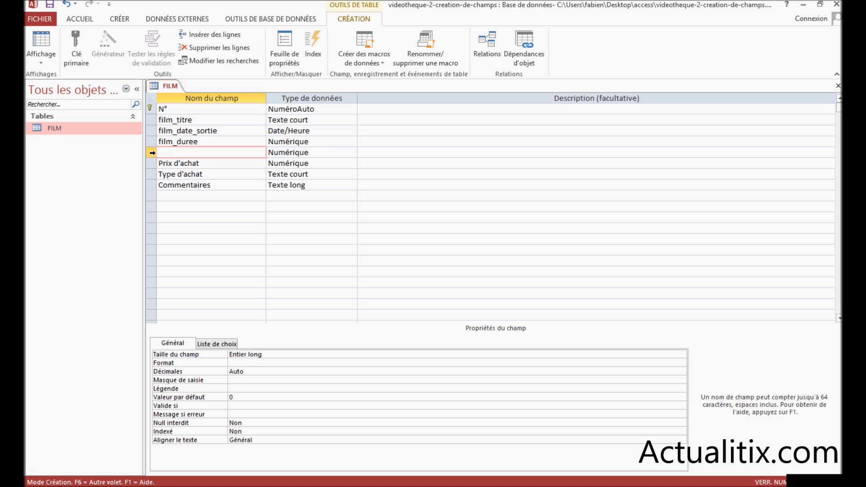
- Rename the Note sur 20 field film_note and the Prix d'achat field film_prix_achat
{"action": "type", "text": "film_note"}
{"action": "left_click", "coordinate": [180, 163]}
{"action": "left_click_drag", "start_coordinate": [200, 164], "coordinate": [140, 164]}
{"action": "key", "text": "Delete"}
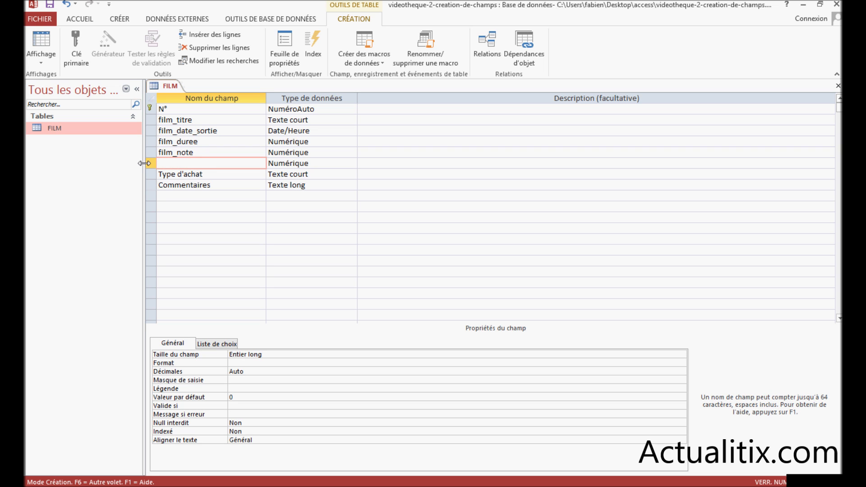
{"action": "type", "text": "film_prix_achat"}
- Rename the Type d'achat field film_type_achat and the Commentaires field film_commentaires
{"action": "left_click_drag", "start_coordinate": [200, 174], "coordinate": [152, 173]}
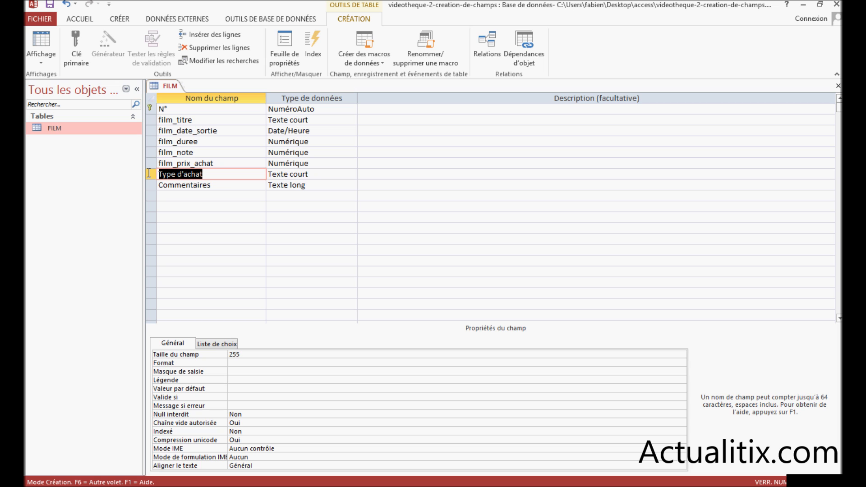
{"action": "key", "text": "BackSpace"}
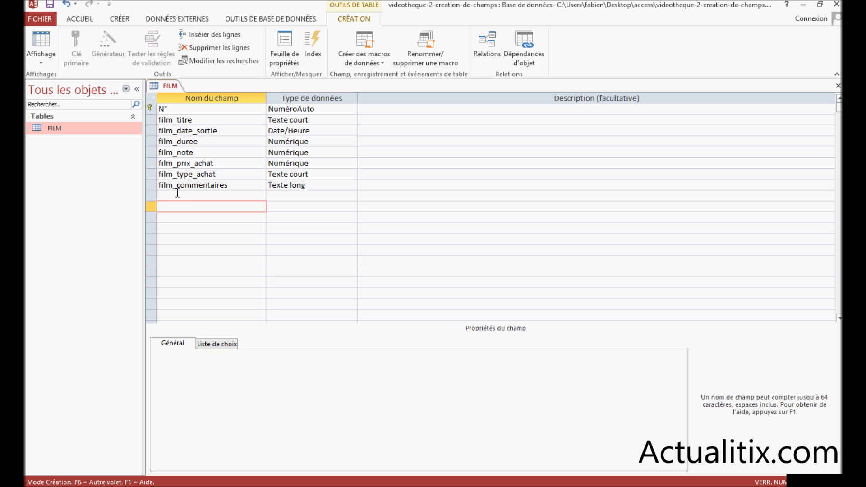
- Set the caption (Légende) of the film_titre field to Titre and save the table
{"action": "left_click", "coordinate": [168, 120]}
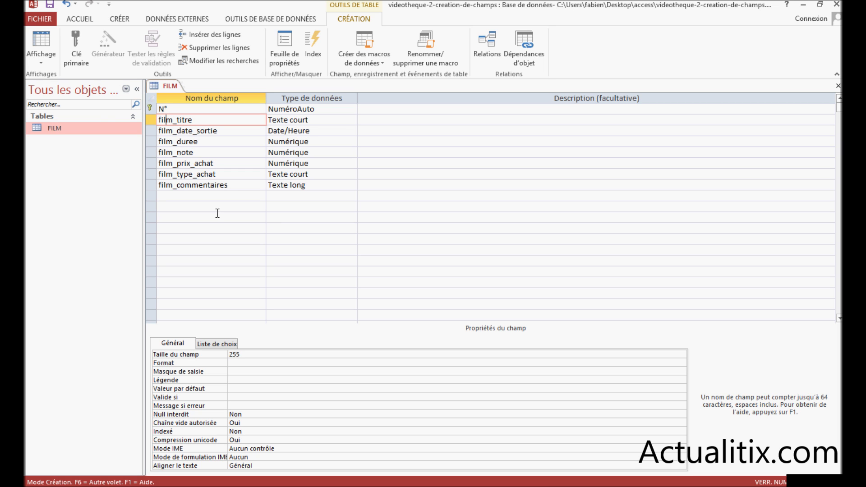
{"action": "left_click", "coordinate": [241, 382]}
{"action": "type", "text": "Titre"}
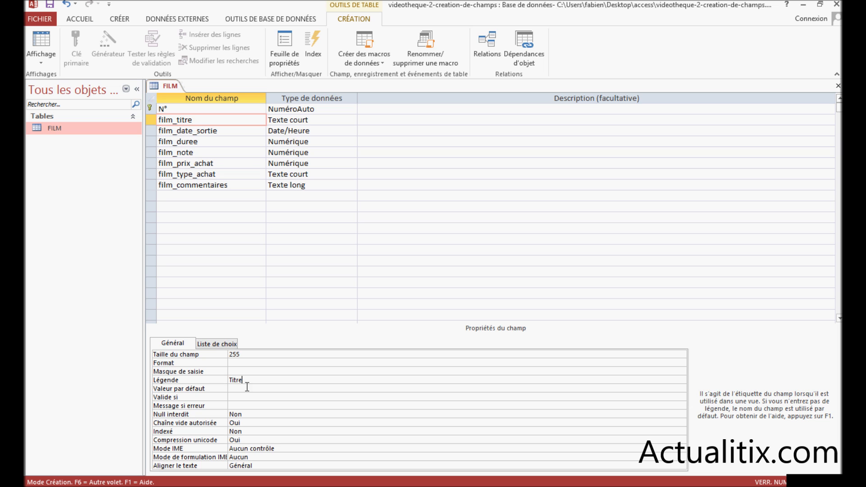
{"action": "left_click", "coordinate": [49, 5]}
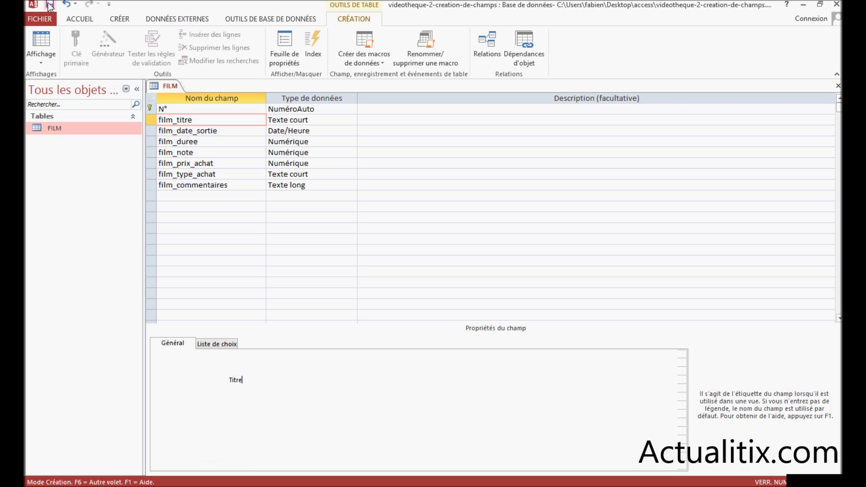
- Display the FILM table as a datasheet and widen the film_date_sortie column to fit its full heading
{"action": "left_click", "coordinate": [41, 48]}
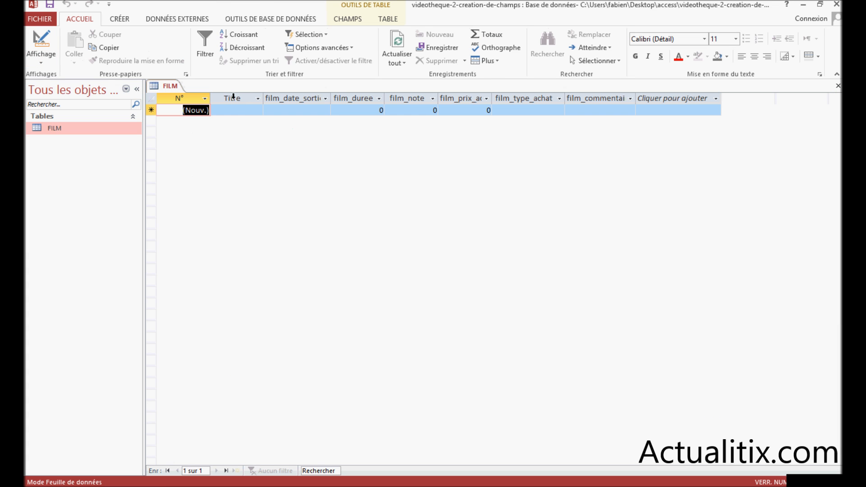
{"action": "left_click_drag", "start_coordinate": [331, 96], "coordinate": [342, 96]}
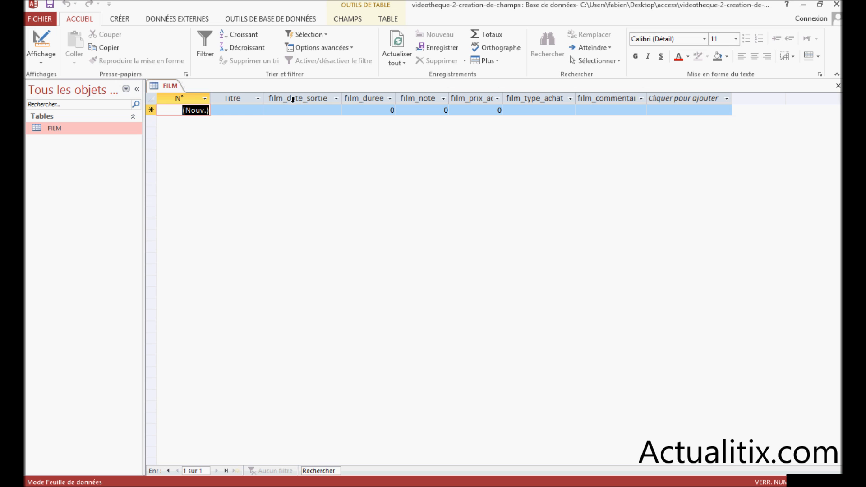
- Return the FILM table to design view and give film_titre a field size of 150 and the caption Titre du film
{"action": "left_click", "coordinate": [44, 57]}
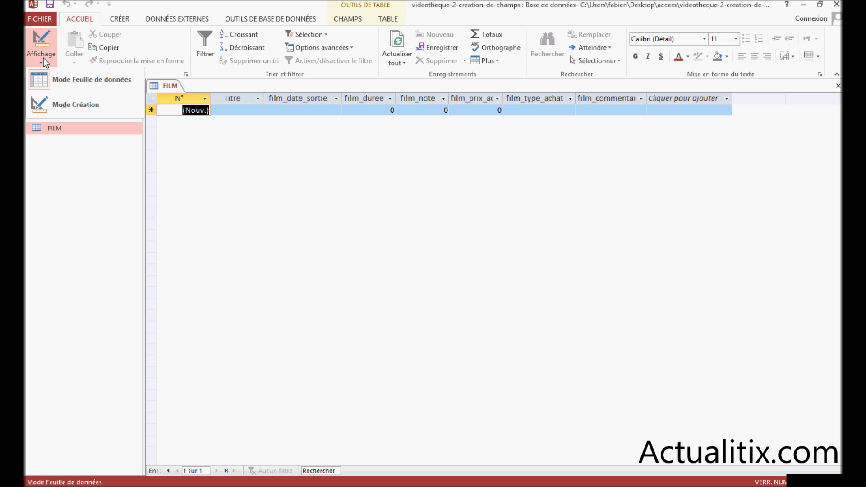
{"action": "left_click", "coordinate": [53, 109]}
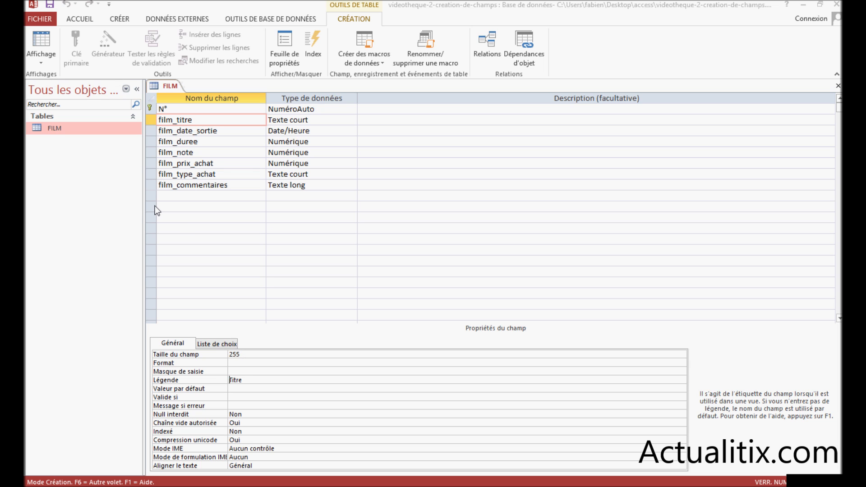
{"action": "left_click", "coordinate": [247, 354]}
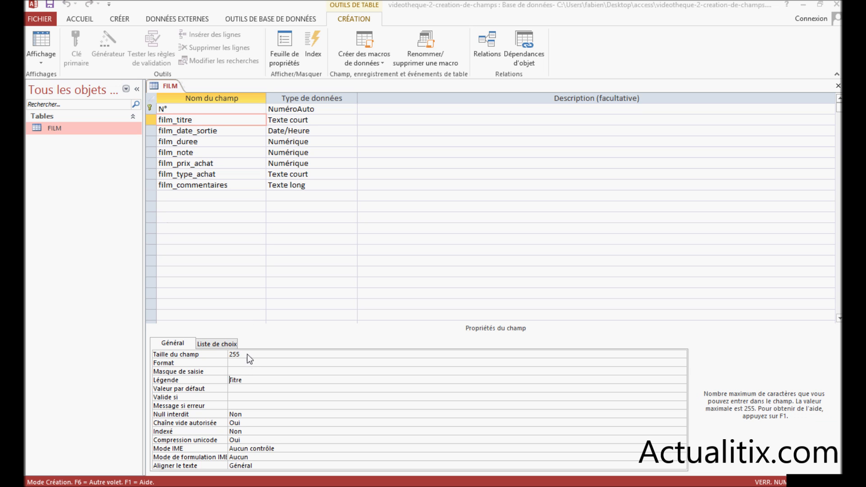
{"action": "double_click", "coordinate": [247, 353]}
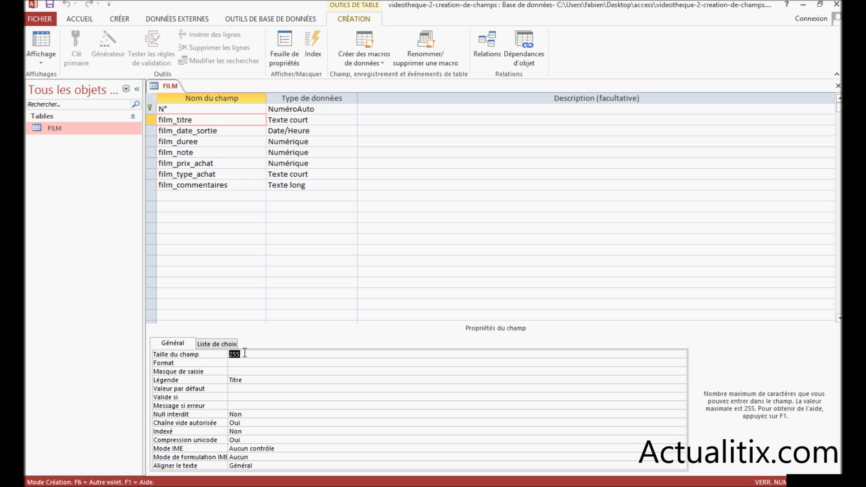
{"action": "type", "text": "150"}
{"action": "left_click", "coordinate": [244, 380]}
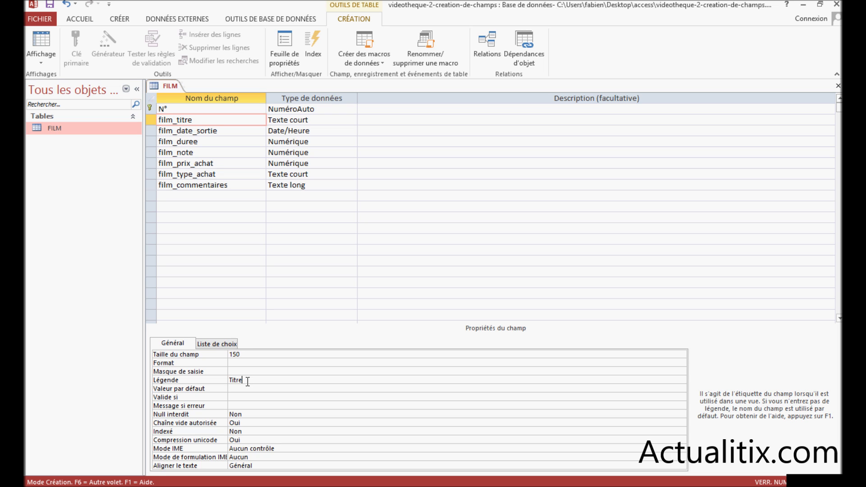
{"action": "type", "text": "du film"}
- Make film_titre mandatory by setting Null interdit to Oui, and set its Indexé property to Oui - Avec doublons
{"action": "left_click", "coordinate": [250, 414]}
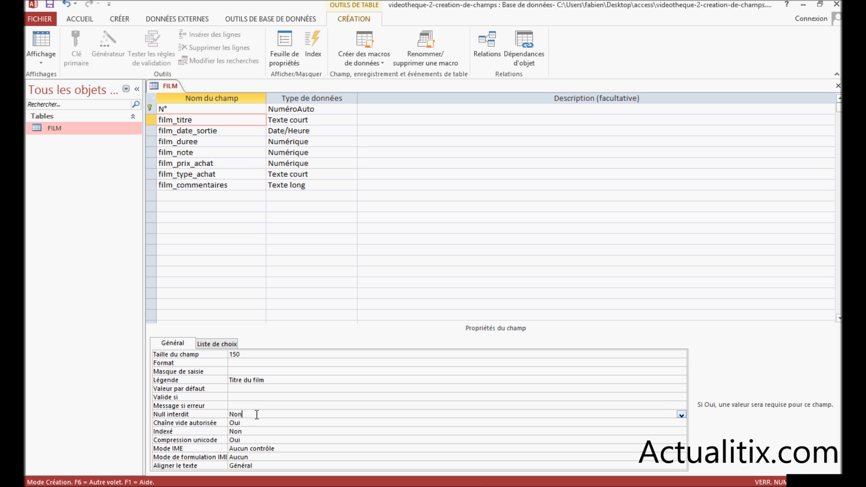
{"action": "left_click", "coordinate": [681, 415]}
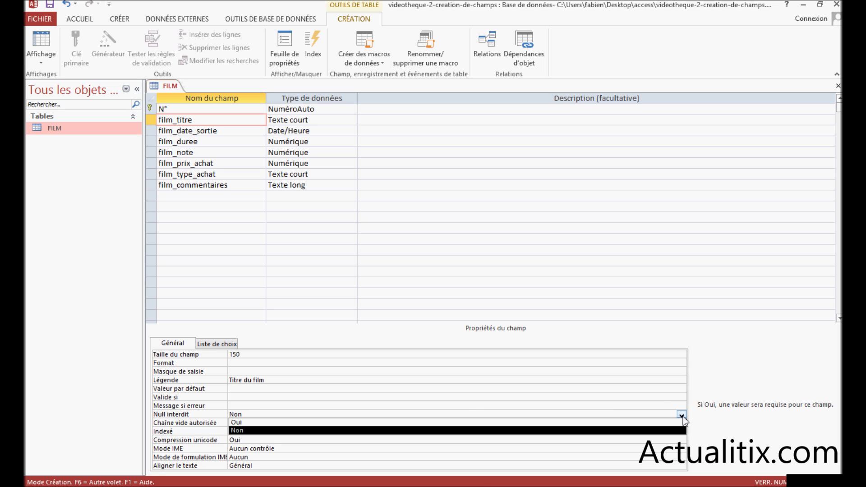
{"action": "left_click", "coordinate": [237, 423]}
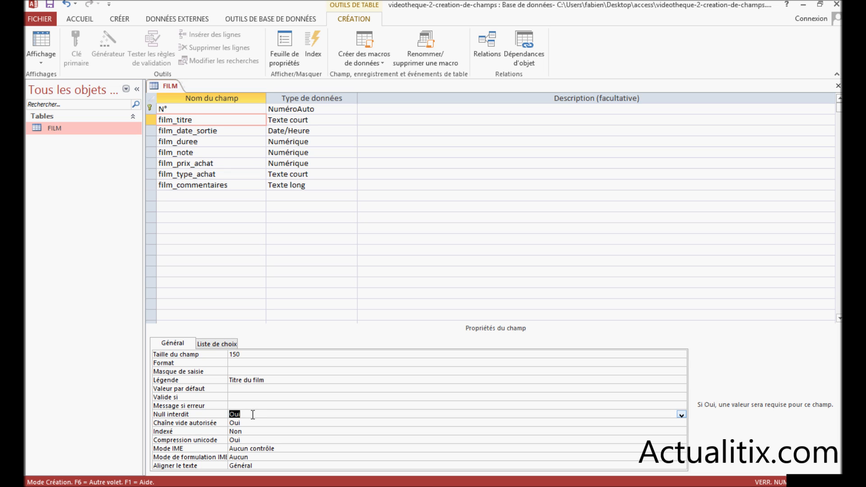
{"action": "left_click", "coordinate": [248, 431]}
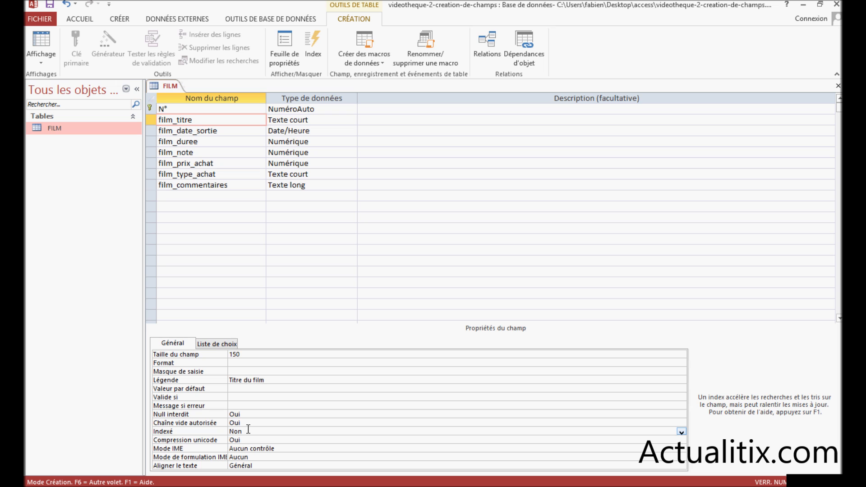
{"action": "left_click", "coordinate": [681, 433]}
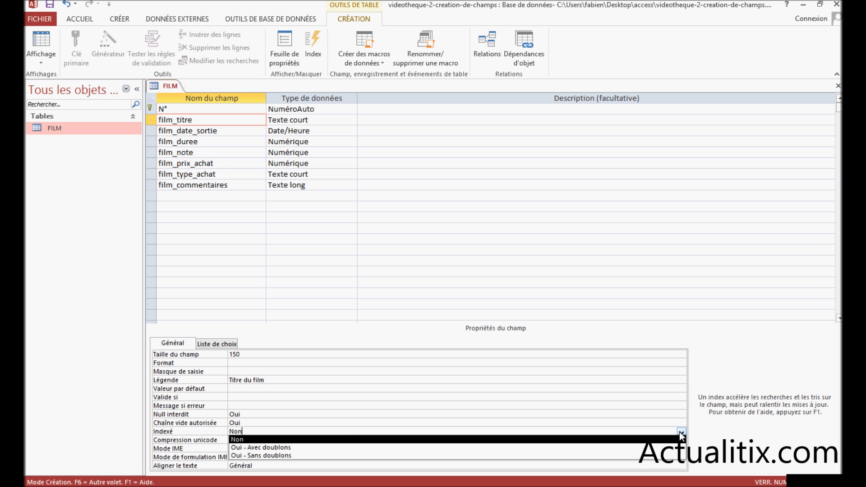
{"action": "left_click", "coordinate": [260, 447]}
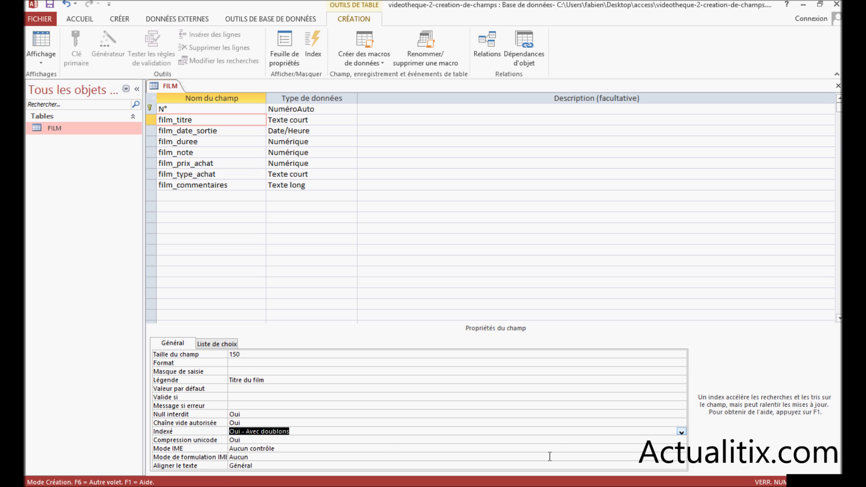
{"action": "left_click", "coordinate": [294, 433]}
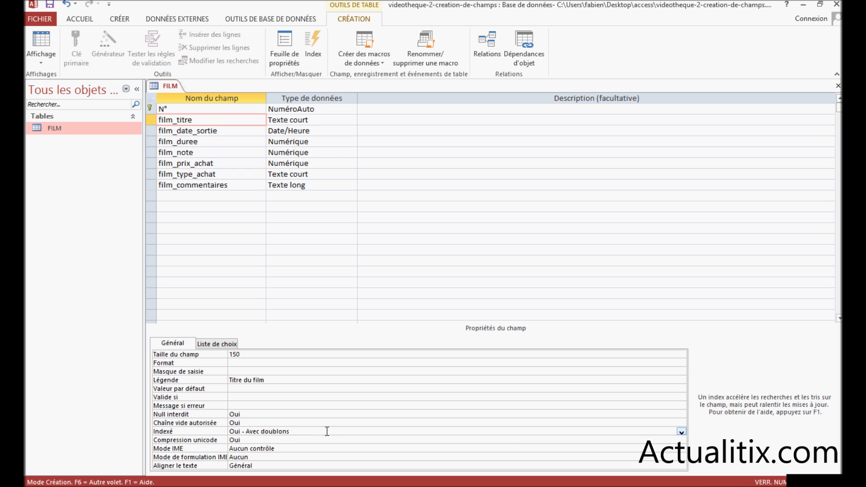
- Set the film_date_sortie field's format to Date, abrégé and its caption (Légende) to Date de sortie
{"action": "left_click", "coordinate": [174, 132]}
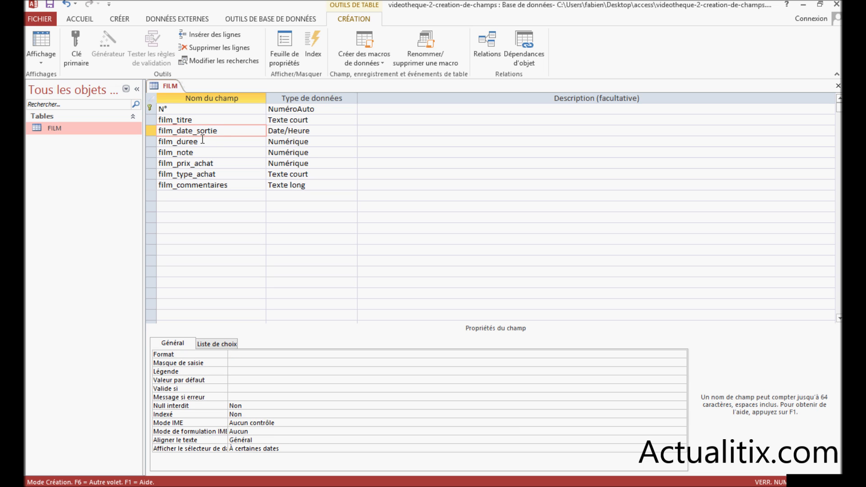
{"action": "left_click", "coordinate": [238, 354]}
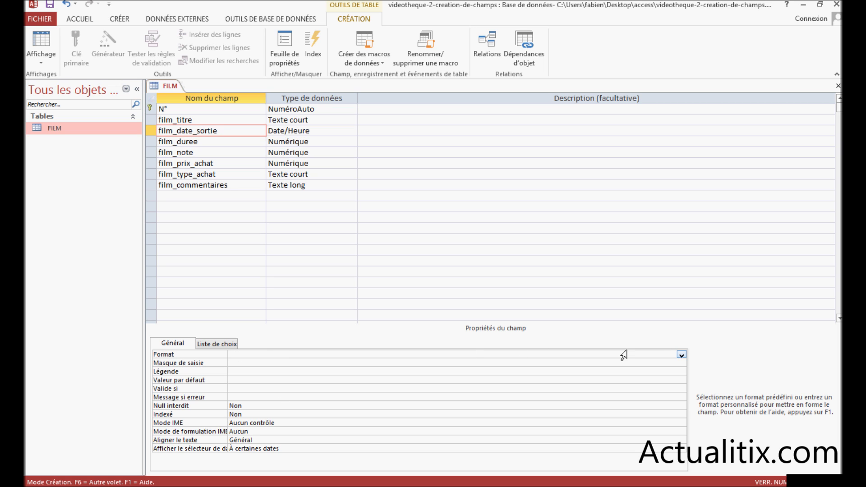
{"action": "left_click", "coordinate": [681, 354]}
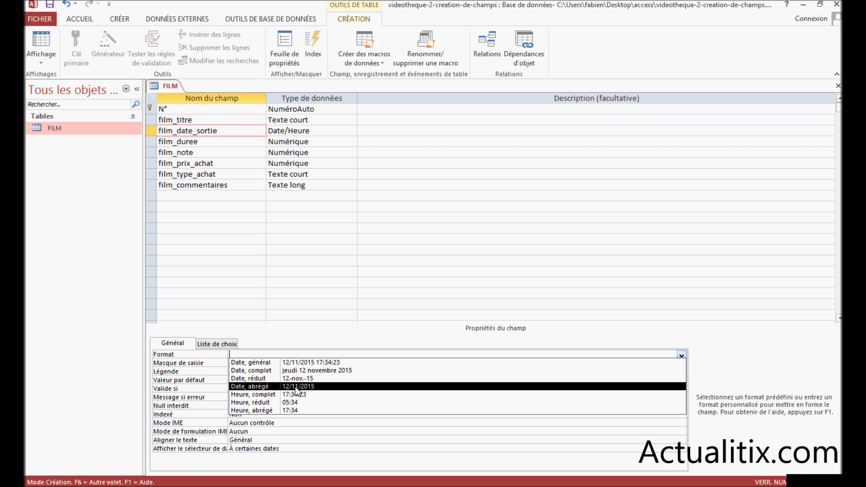
{"action": "left_click", "coordinate": [327, 387]}
{"action": "left_click", "coordinate": [244, 370]}
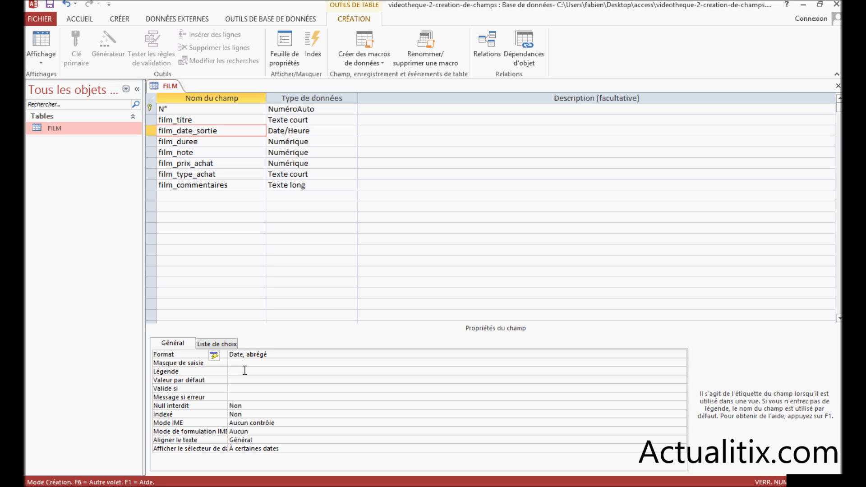
{"action": "type", "text": "Date de sortie"}
- Set the film_duree field's size to Entier and its caption (Légende) to Durée (en min)
{"action": "left_click", "coordinate": [188, 142]}
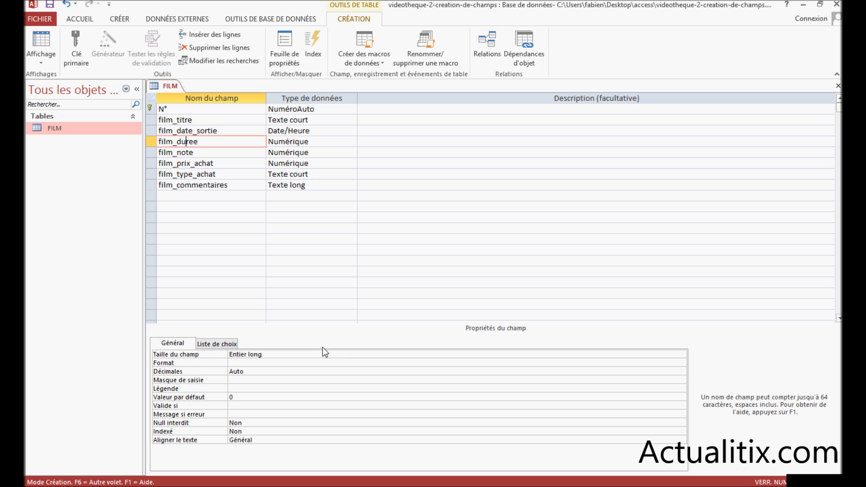
{"action": "left_click", "coordinate": [271, 354]}
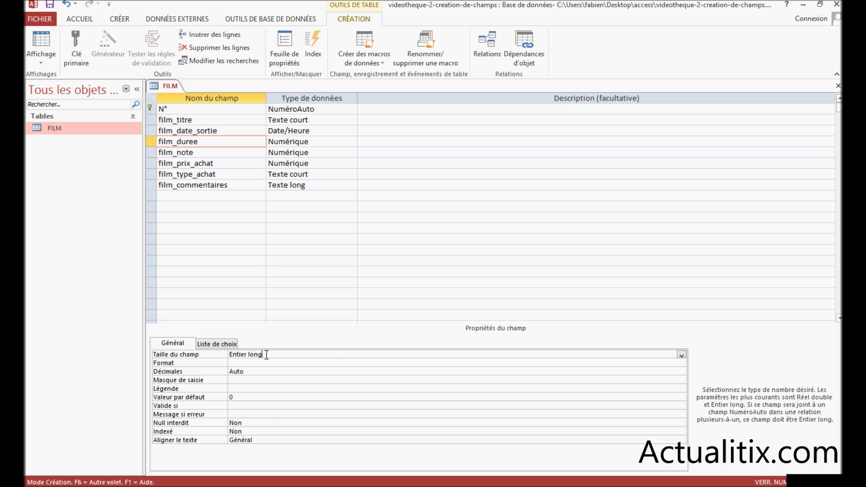
{"action": "left_click", "coordinate": [681, 355]}
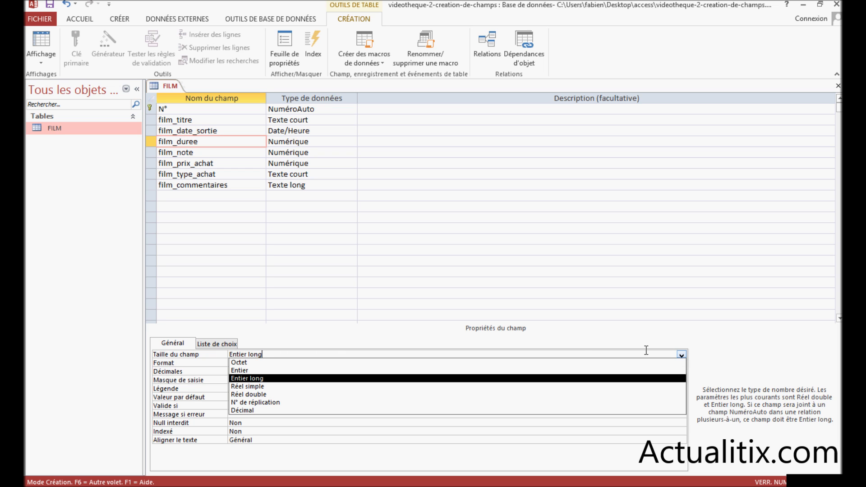
{"action": "left_click", "coordinate": [240, 371]}
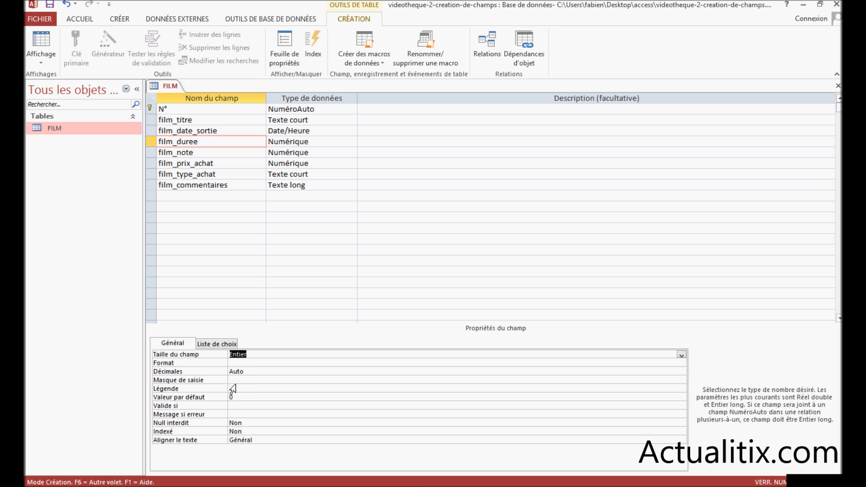
{"action": "left_click", "coordinate": [243, 388]}
{"action": "type", "text": "Durée "}
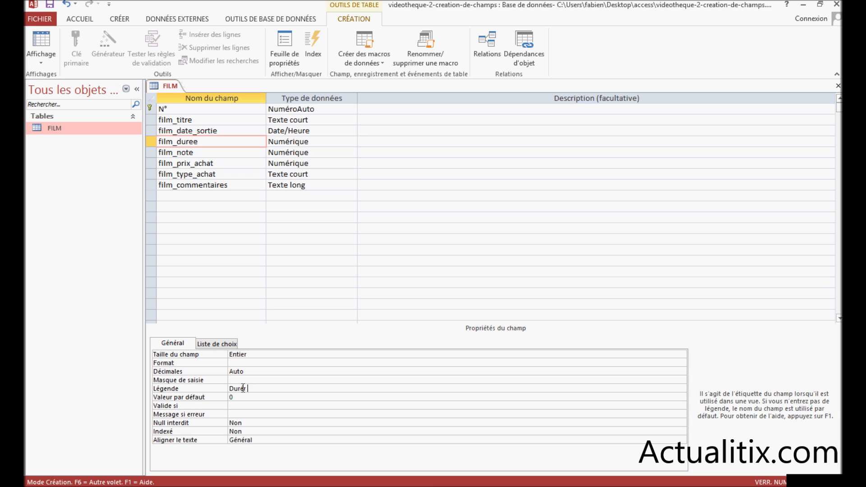
{"action": "type", "text": "en min"}
{"action": "left_click", "coordinate": [248, 389]}
{"action": "type", "text": "("}
{"action": "left_click", "coordinate": [285, 388]}
{"action": "type", "text": ")"}
- Set the film_note field's size to Entier and its caption (Légende) to Note sur 20
{"action": "left_click", "coordinate": [178, 153]}
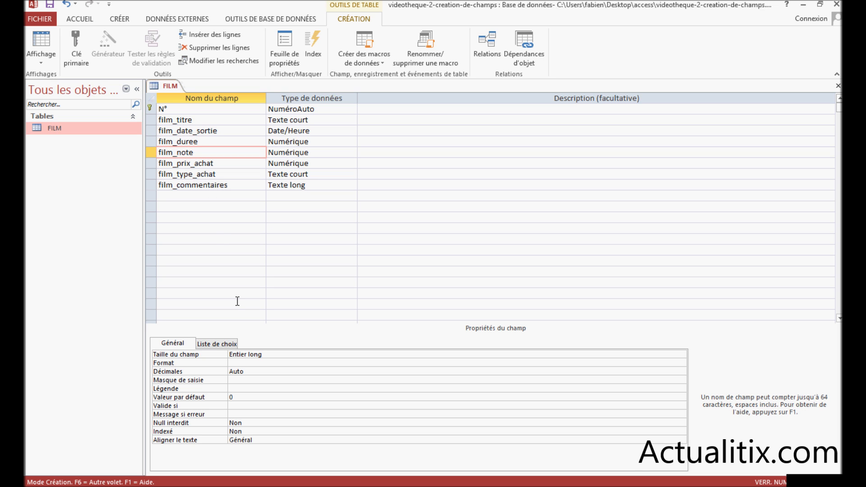
{"action": "left_click", "coordinate": [269, 354]}
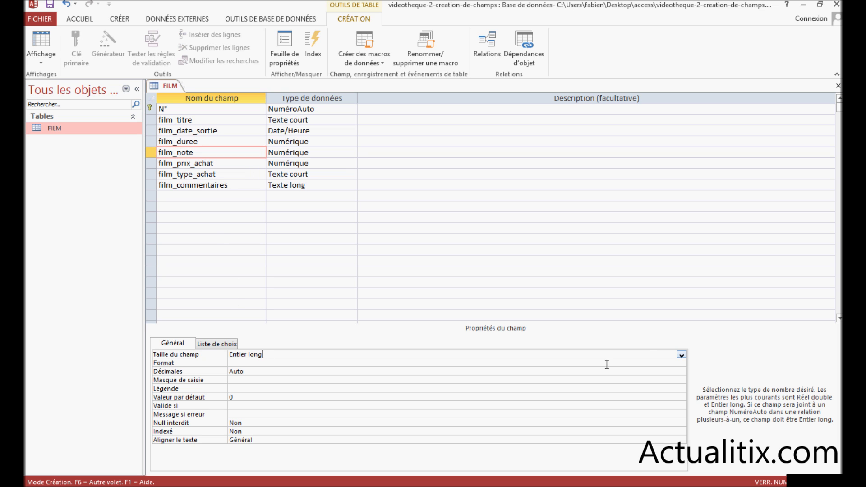
{"action": "left_click", "coordinate": [681, 356]}
{"action": "left_click", "coordinate": [245, 371]}
{"action": "left_click", "coordinate": [241, 388]}
{"action": "type", "text": "Note sur 20"}
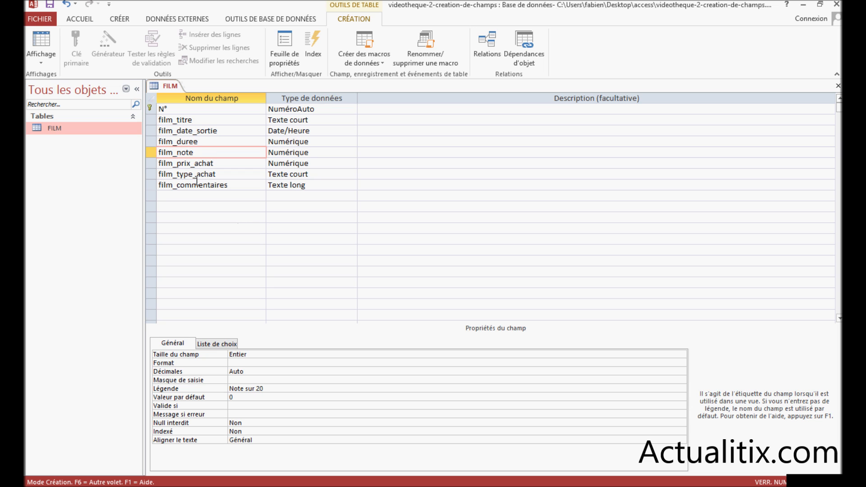
- Set the film_prix_achat field's size to Entier and its caption (Légende) to Prix d'achat
{"action": "left_click", "coordinate": [195, 163]}
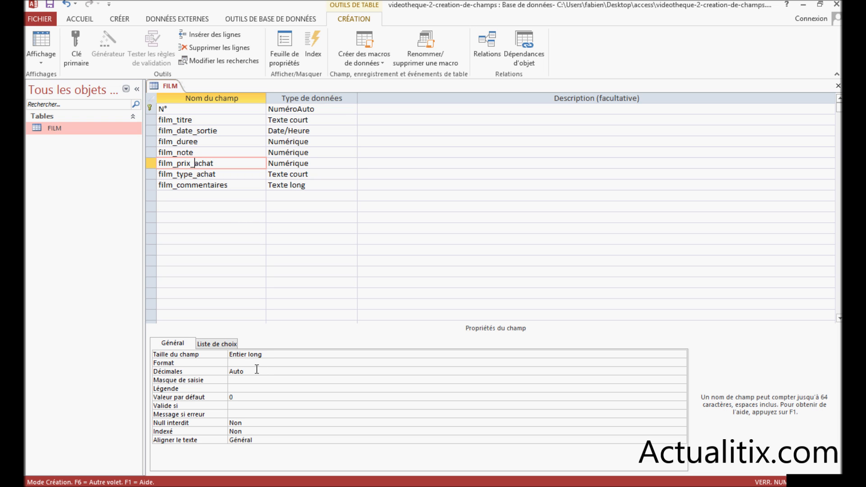
{"action": "left_click", "coordinate": [264, 355]}
{"action": "left_click", "coordinate": [681, 355]}
{"action": "left_click", "coordinate": [244, 371]}
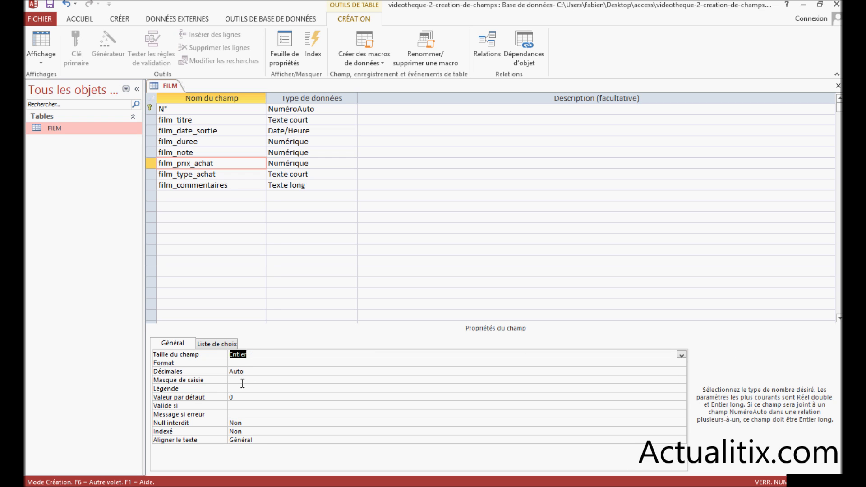
{"action": "left_click", "coordinate": [266, 389]}
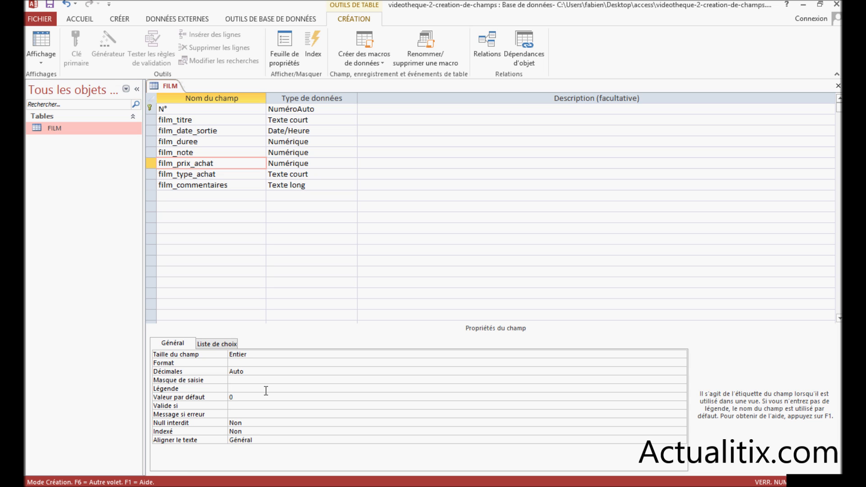
{"action": "type", "text": "Prix d'achat"}
- Set the film_type_achat field's size to 200 and its caption (Légende) to Type d'achat
{"action": "left_click", "coordinate": [182, 174]}
{"action": "left_click", "coordinate": [248, 356]}
{"action": "double_click", "coordinate": [247, 355]}
{"action": "type", "text": "200"}
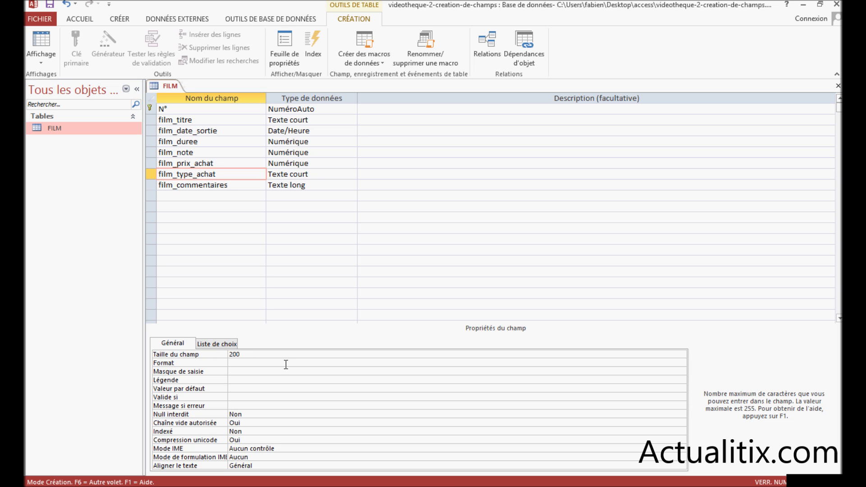
{"action": "left_click", "coordinate": [235, 381]}
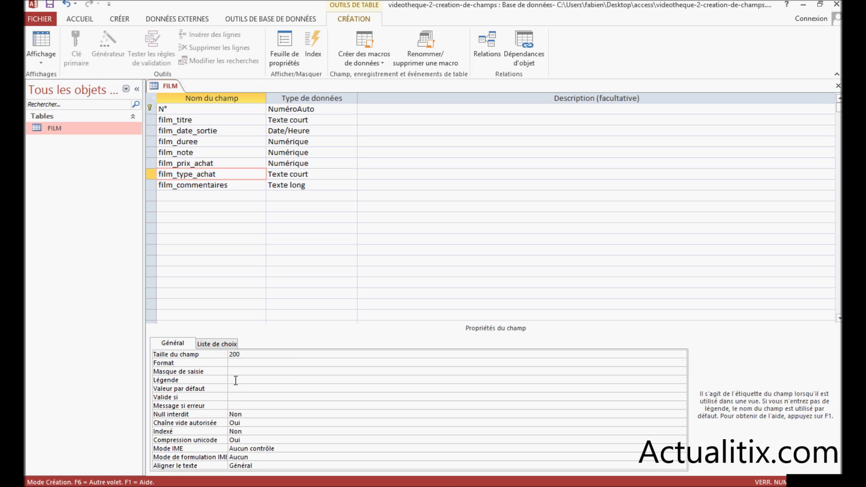
{"action": "type", "text": "Type d'achat"}
- Set the caption (Légende) of the film_commentaires field to Commentaires
{"action": "left_click", "coordinate": [207, 183]}
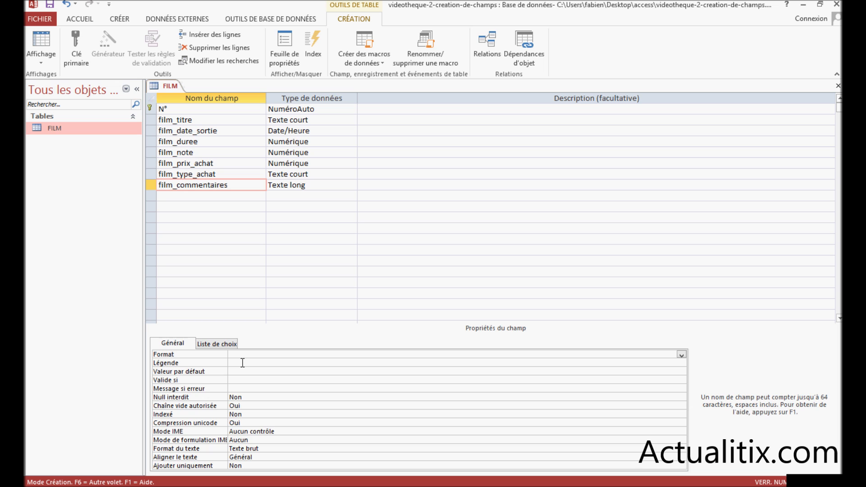
{"action": "left_click", "coordinate": [243, 363]}
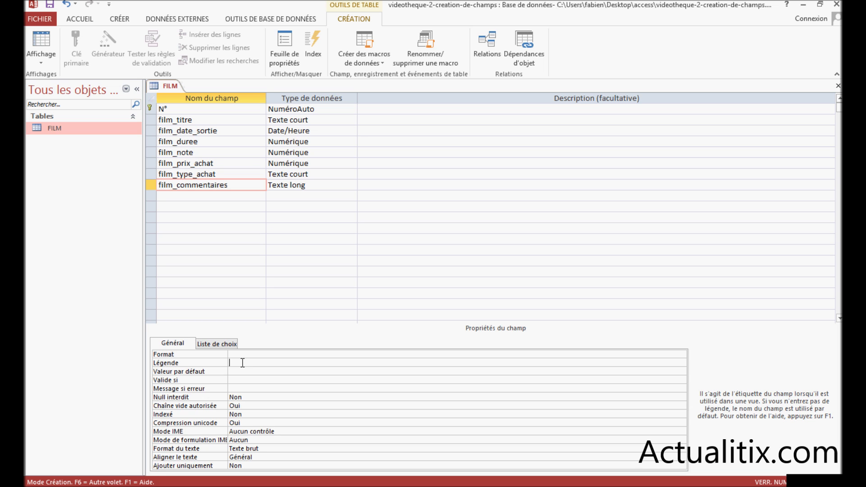
{"action": "type", "text": "Commentaires"}
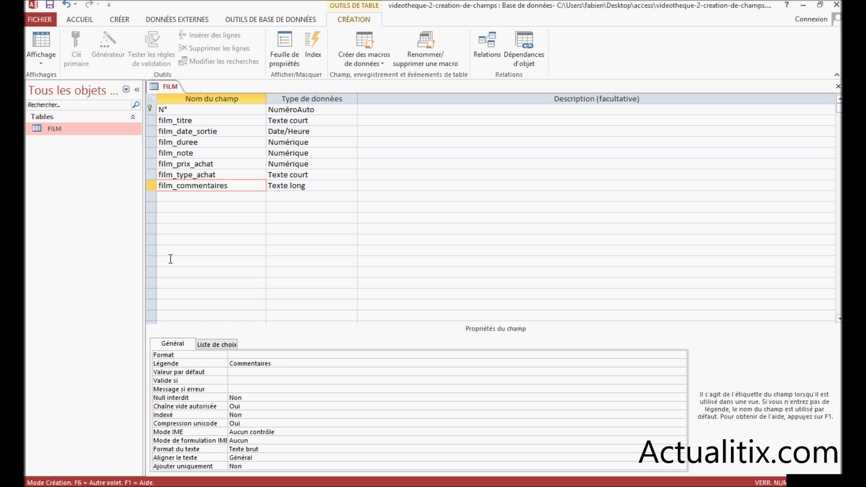
- Switch the FILM table to datasheet view, saving the table's design changes
{"action": "left_click", "coordinate": [38, 59]}
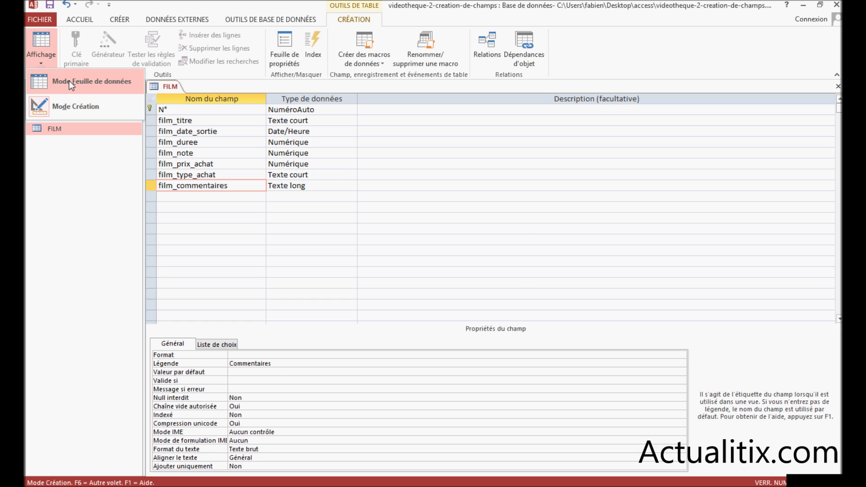
{"action": "left_click", "coordinate": [70, 80]}
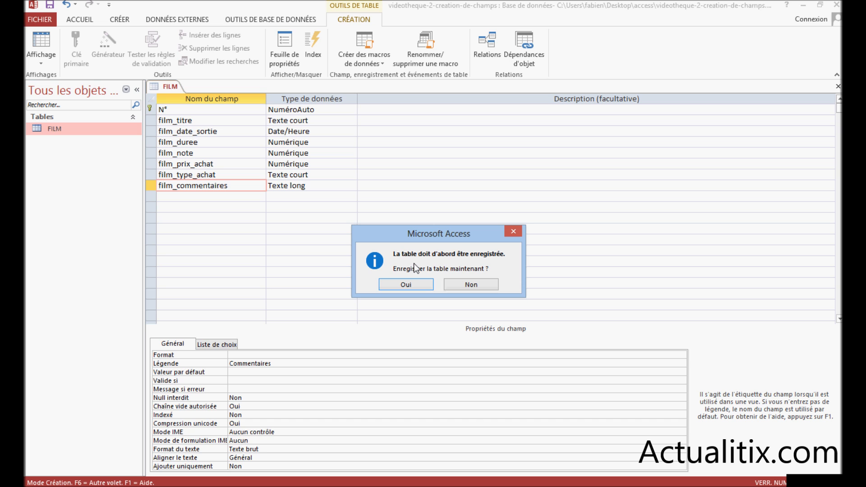
{"action": "left_click", "coordinate": [405, 285]}
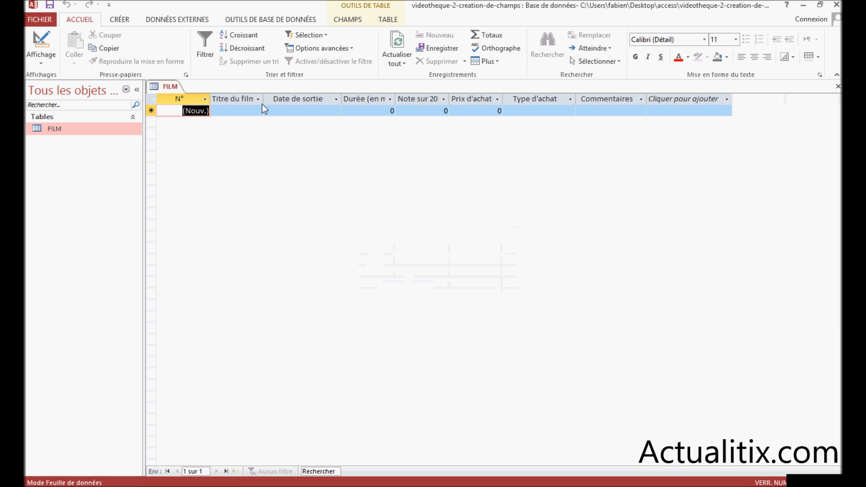
- Widen the Titre du film, Durée (en min) and Prix d'achat columns so their full captions fit
{"action": "left_click_drag", "start_coordinate": [263, 101], "coordinate": [277, 101]}
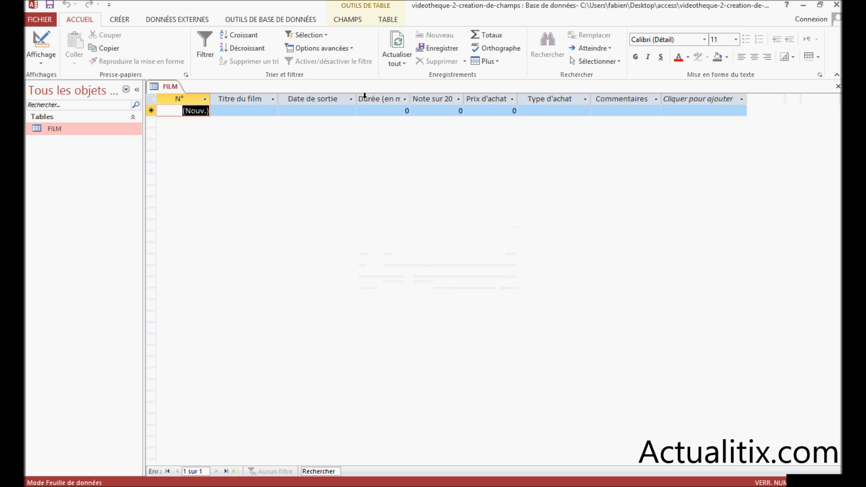
{"action": "left_click_drag", "start_coordinate": [410, 96], "coordinate": [429, 96]}
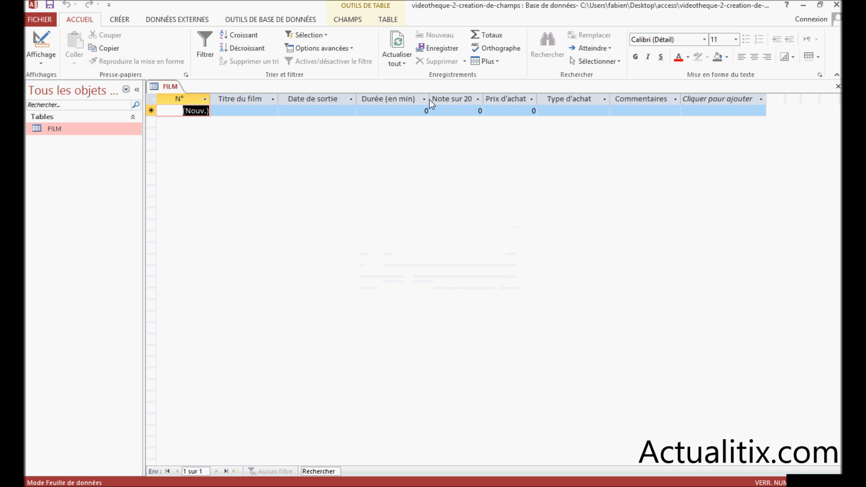
{"action": "left_click_drag", "start_coordinate": [537, 101], "coordinate": [553, 101]}
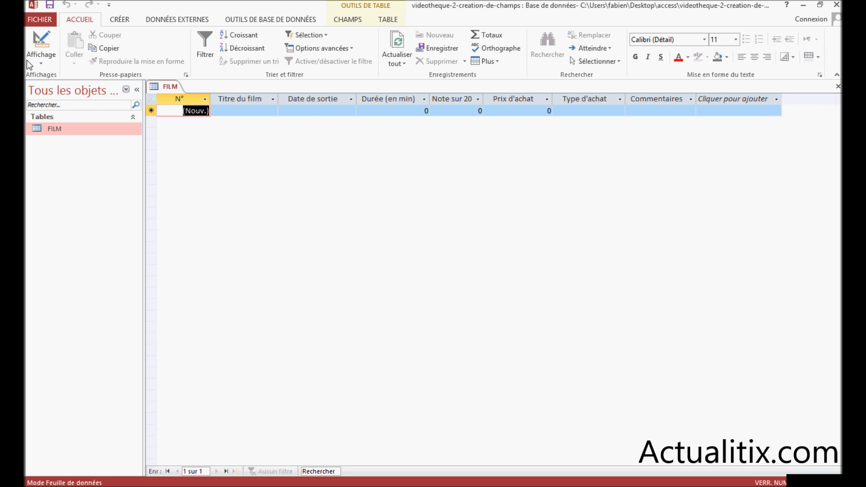
- Return the FILM table to design view and insert an empty row above the film_note field
{"action": "left_click", "coordinate": [45, 59]}
{"action": "left_click", "coordinate": [55, 105]}
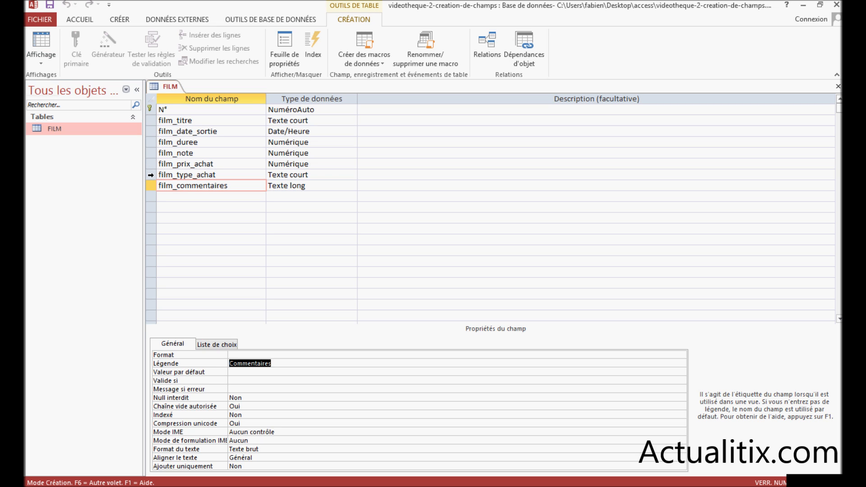
{"action": "left_click", "coordinate": [151, 154]}
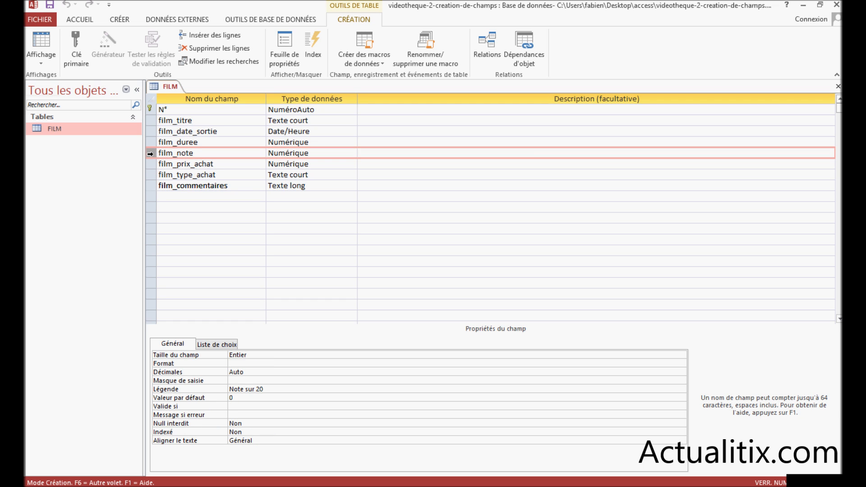
{"action": "left_click", "coordinate": [216, 36]}
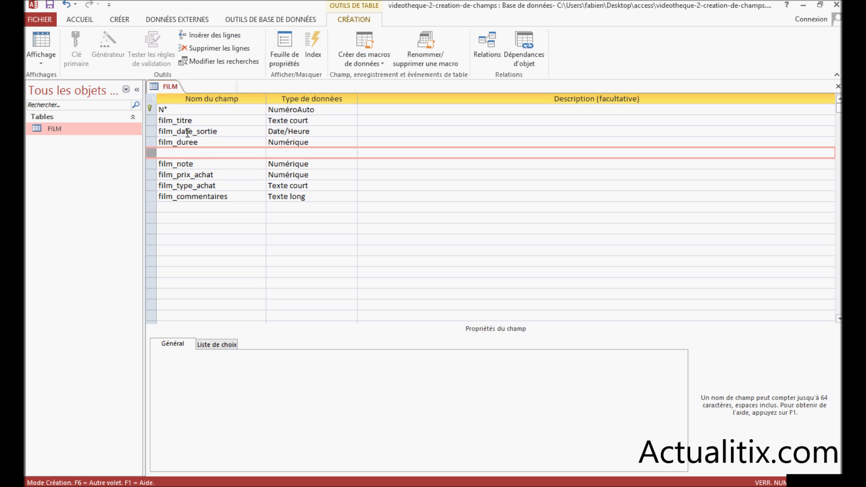
- Name the field in the empty row film_date_achat and set its data type to Date/Heure
{"action": "left_click", "coordinate": [178, 153]}
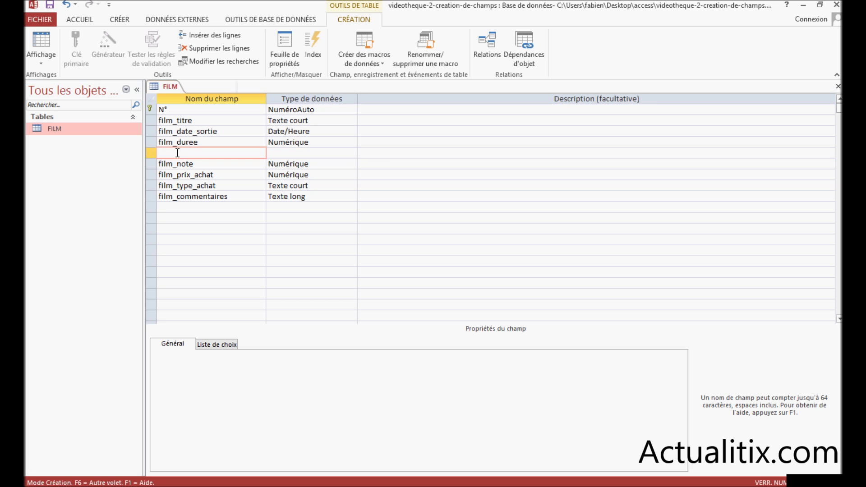
{"action": "type", "text": "film_date_achat"}
{"action": "left_click", "coordinate": [290, 153]}
{"action": "left_click", "coordinate": [352, 153]}
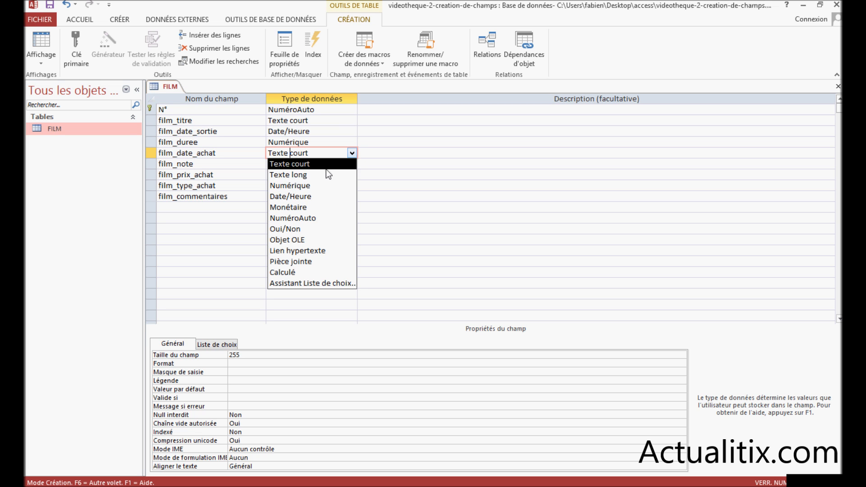
{"action": "left_click", "coordinate": [291, 196]}
- Set the film_date_achat field's format to Date, abrégé and its caption (Légende) to Date d'achat
{"action": "left_click", "coordinate": [240, 355]}
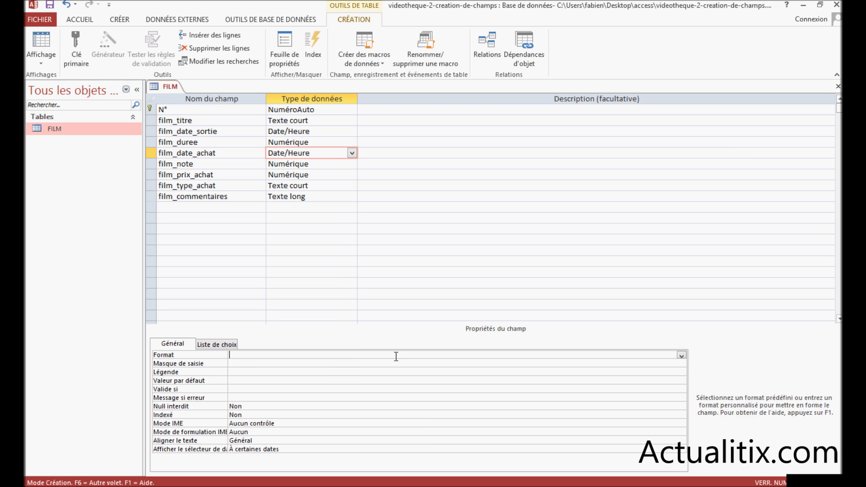
{"action": "left_click", "coordinate": [681, 356]}
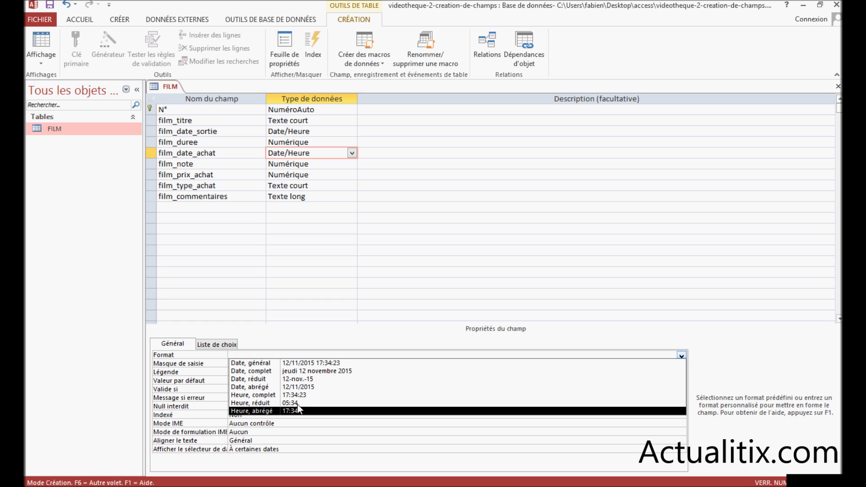
{"action": "left_click", "coordinate": [296, 387]}
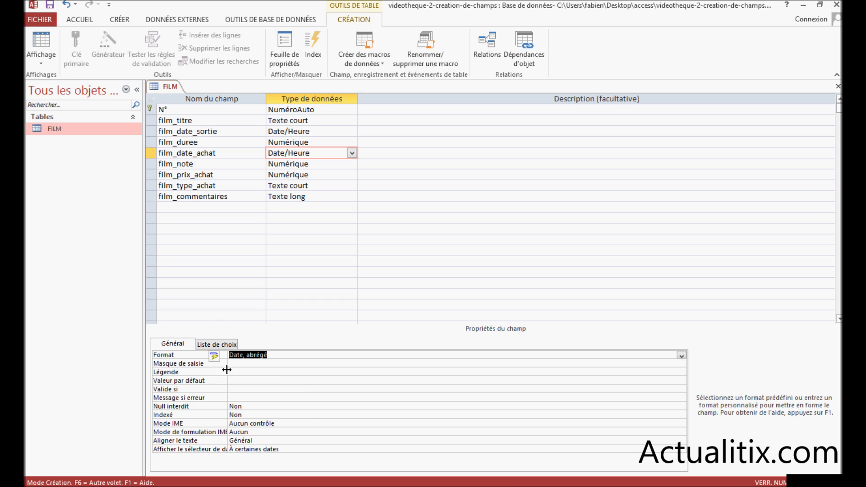
{"action": "left_click", "coordinate": [240, 371]}
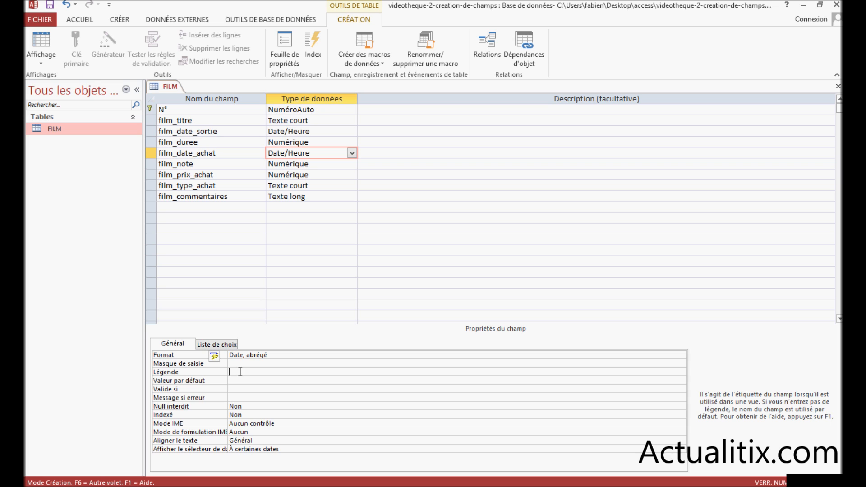
{"action": "type", "text": "Date d'achat"}
- Move the film_date_achat field between film_type_achat and film_commentaires
{"action": "left_click", "coordinate": [151, 153]}
{"action": "left_click_drag", "start_coordinate": [150, 152], "coordinate": [150, 151]}
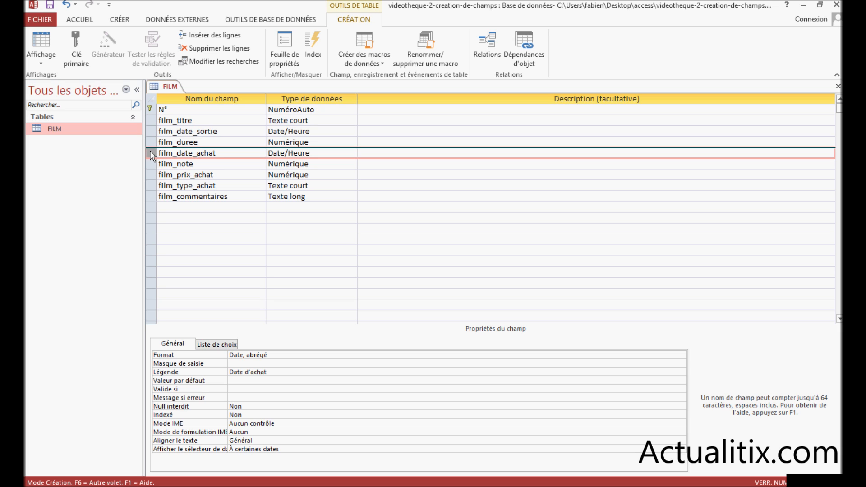
{"action": "left_click_drag", "start_coordinate": [150, 150], "coordinate": [150, 191]}
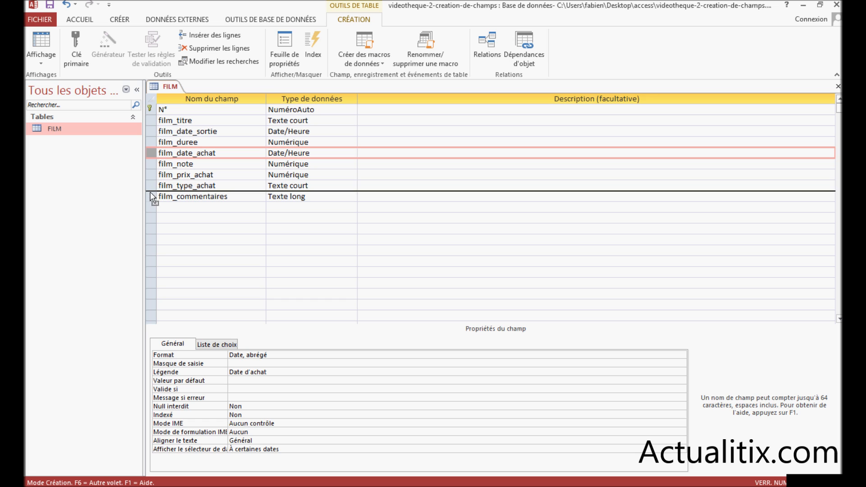
{"action": "left_click_drag", "start_coordinate": [149, 192], "coordinate": [149, 191]}
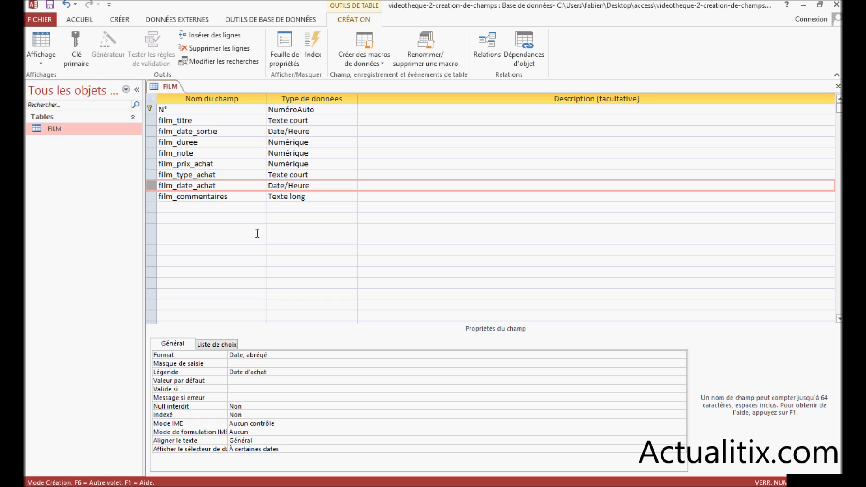
{"action": "left_click", "coordinate": [257, 233]}
{"action": "left_click", "coordinate": [150, 185]}
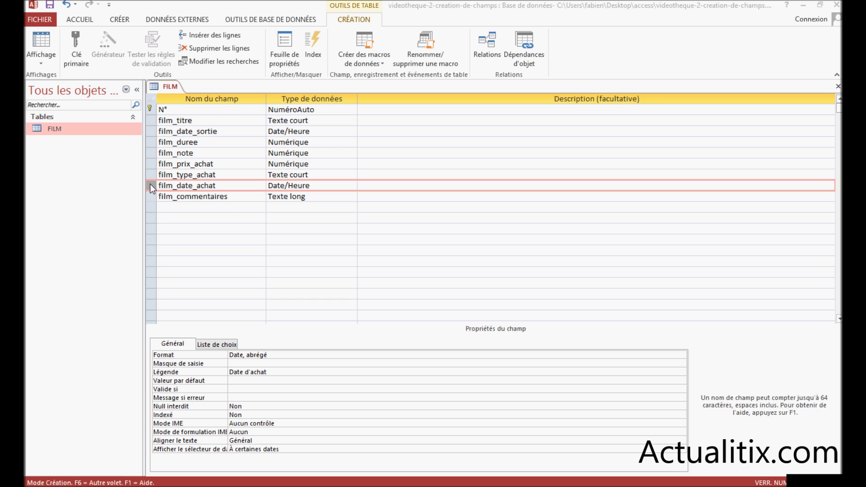
- Save the FILM table's design and switch it to datasheet view
{"action": "left_click", "coordinate": [50, 5]}
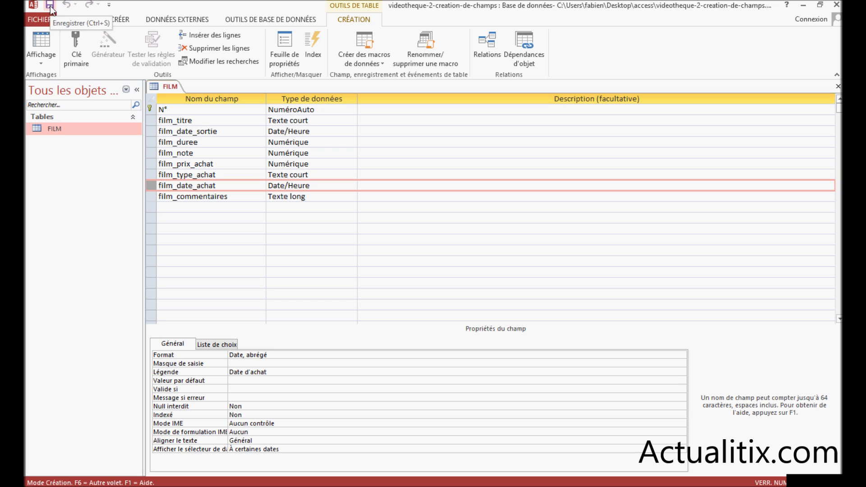
{"action": "left_click", "coordinate": [42, 58]}
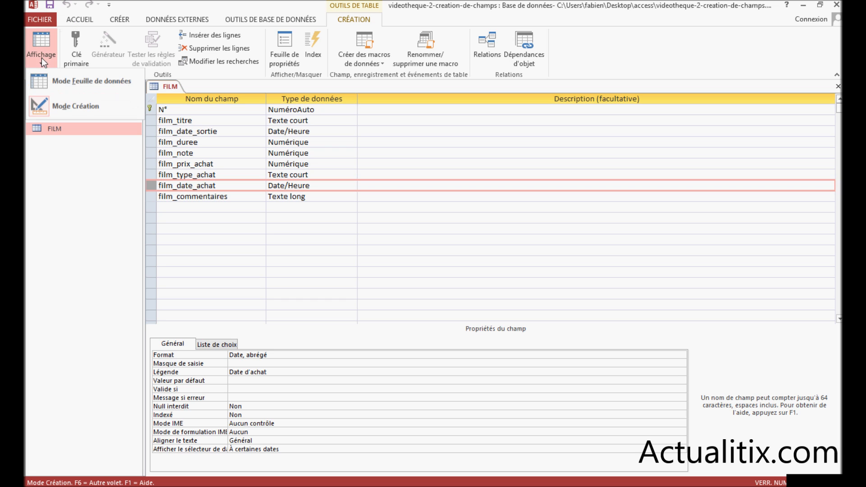
{"action": "left_click", "coordinate": [56, 80]}
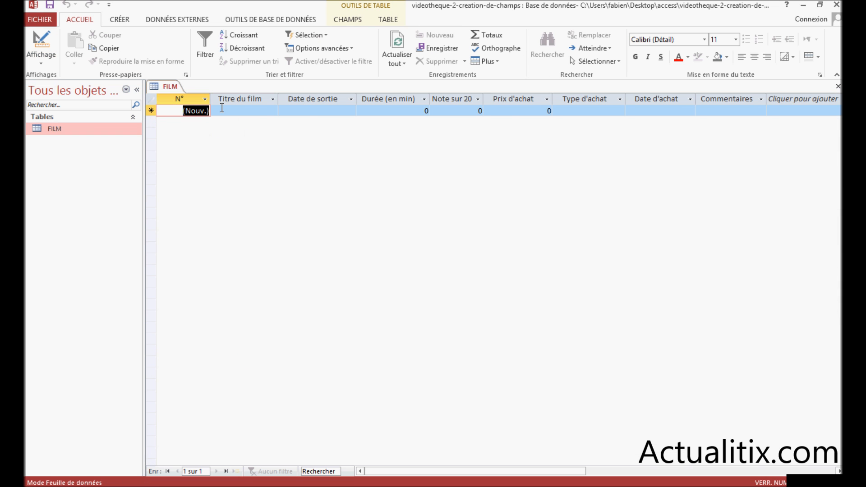
- Examine the captions and order of the datasheet columns from Titre du film through Commentaires
{"action": "left_click", "coordinate": [661, 99]}
{"action": "left_click", "coordinate": [735, 99]}
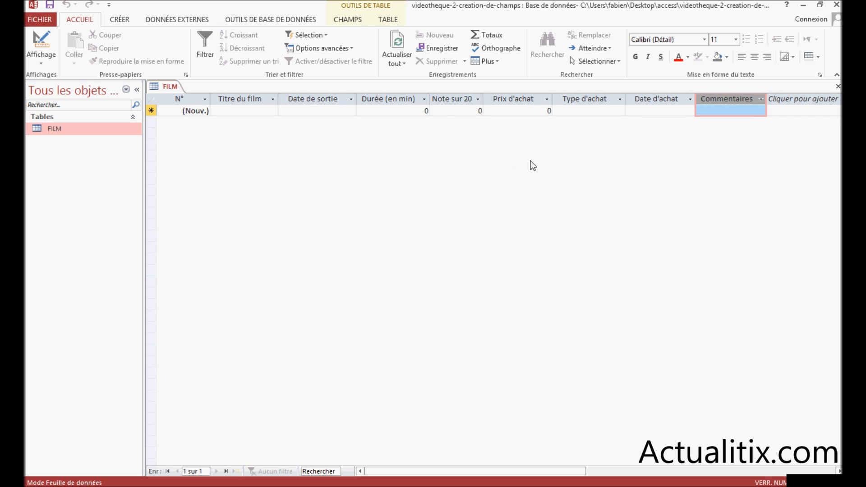
{"action": "left_click", "coordinate": [247, 99]}
{"action": "left_click", "coordinate": [313, 99]}
{"action": "left_click", "coordinate": [388, 100]}
{"action": "left_click", "coordinate": [451, 99]}
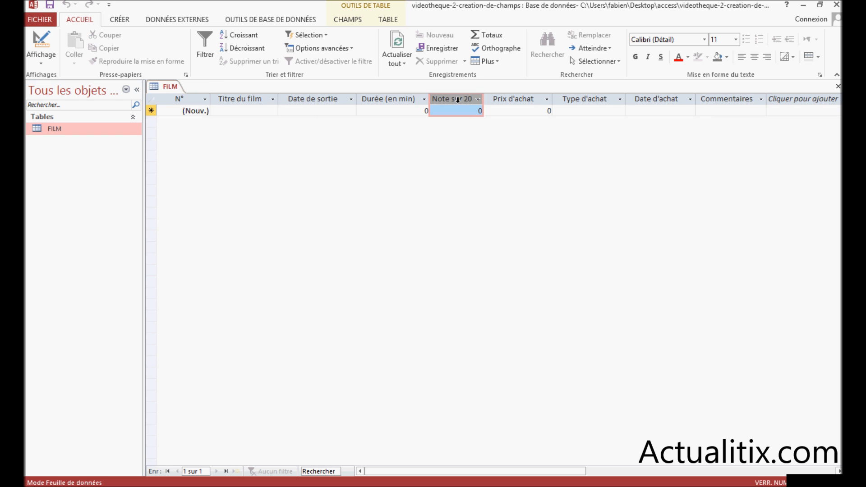
{"action": "left_click", "coordinate": [514, 99]}
{"action": "left_click", "coordinate": [588, 99]}
{"action": "left_click", "coordinate": [672, 99]}
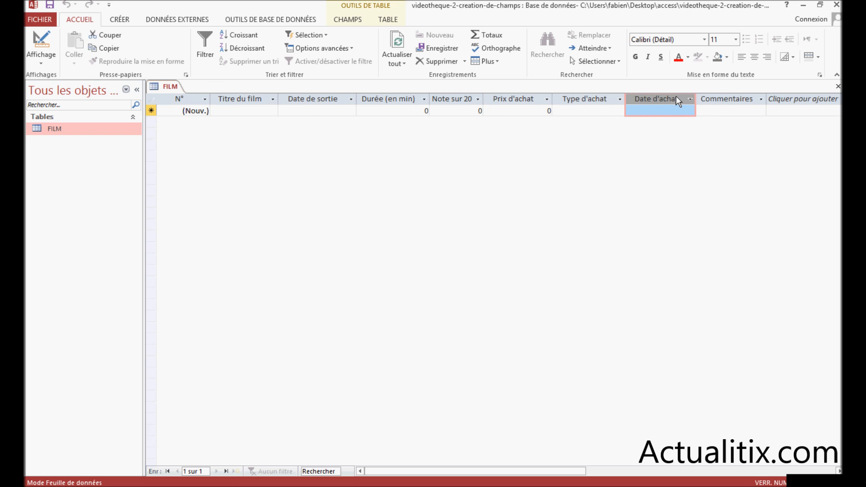
{"action": "left_click", "coordinate": [721, 99]}
- Review the prefixed field names from film_titre to film_commentaires in design view, and return to datasheet view
{"action": "left_click", "coordinate": [41, 53]}
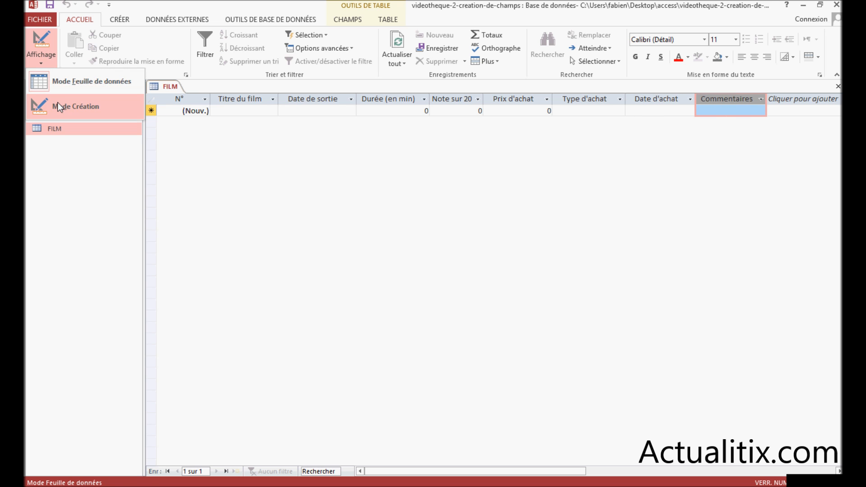
{"action": "left_click", "coordinate": [58, 107]}
{"action": "left_click_drag", "start_coordinate": [153, 119], "coordinate": [153, 196]}
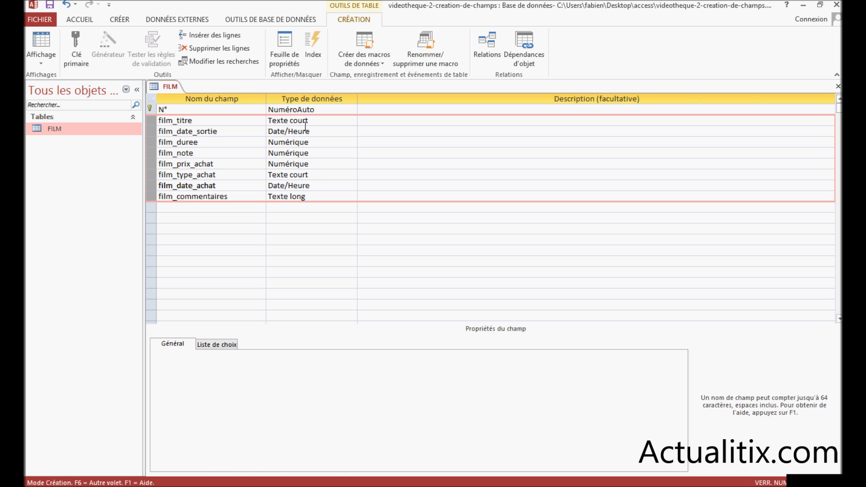
{"action": "left_click", "coordinate": [171, 205]}
{"action": "left_click", "coordinate": [41, 59]}
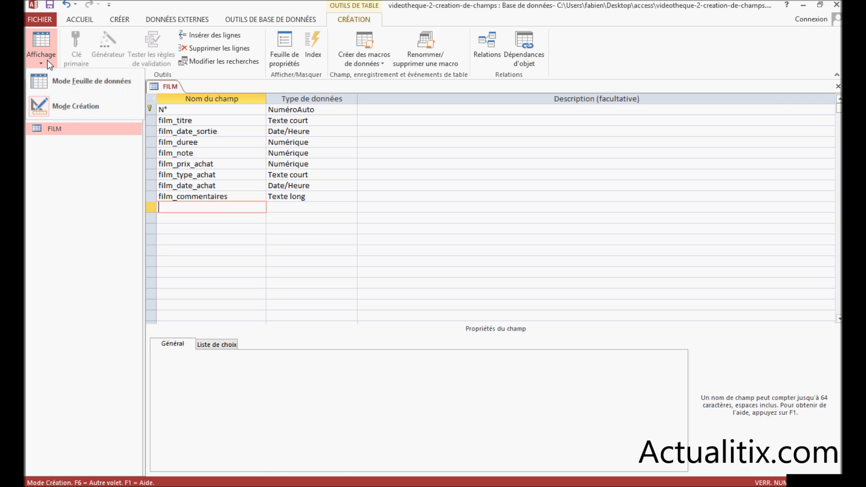
{"action": "left_click", "coordinate": [56, 81]}
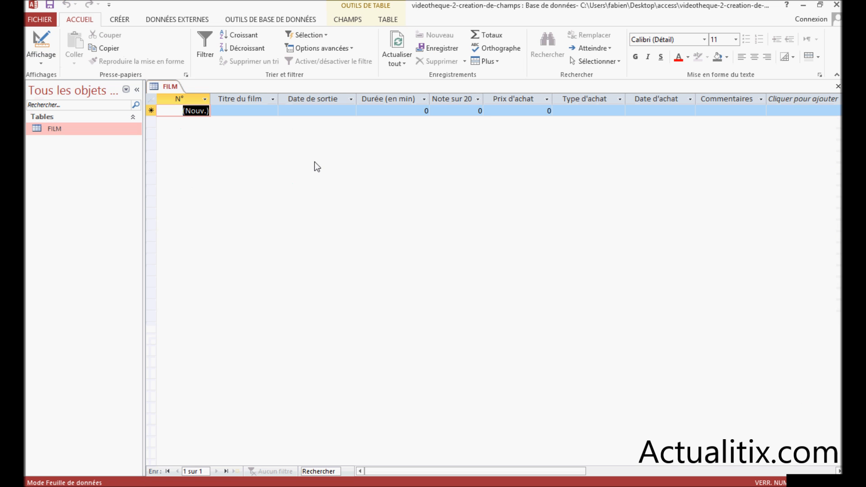